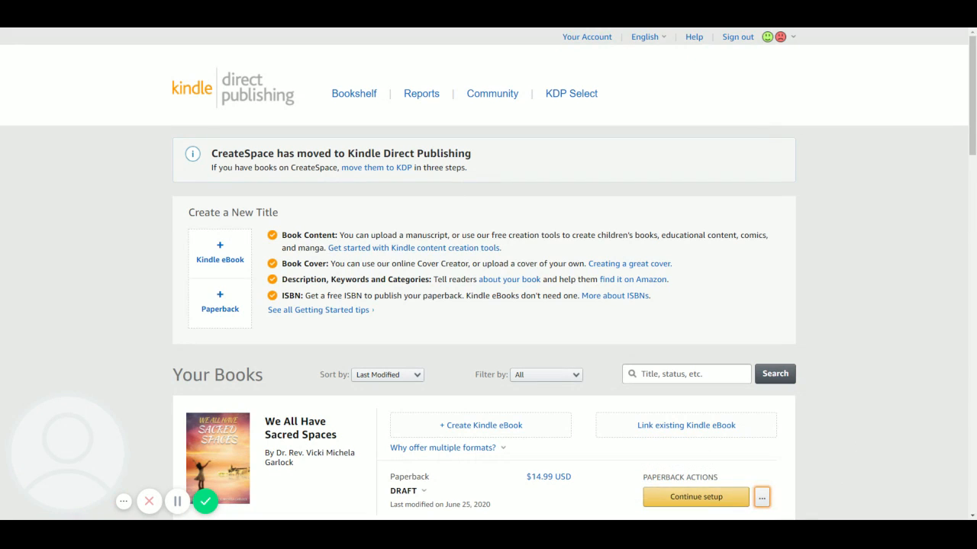
# - Continue setting up the We All Have Sacred Spaces paperback draft and check the contributor role options in its details
pyautogui.click(692, 497)
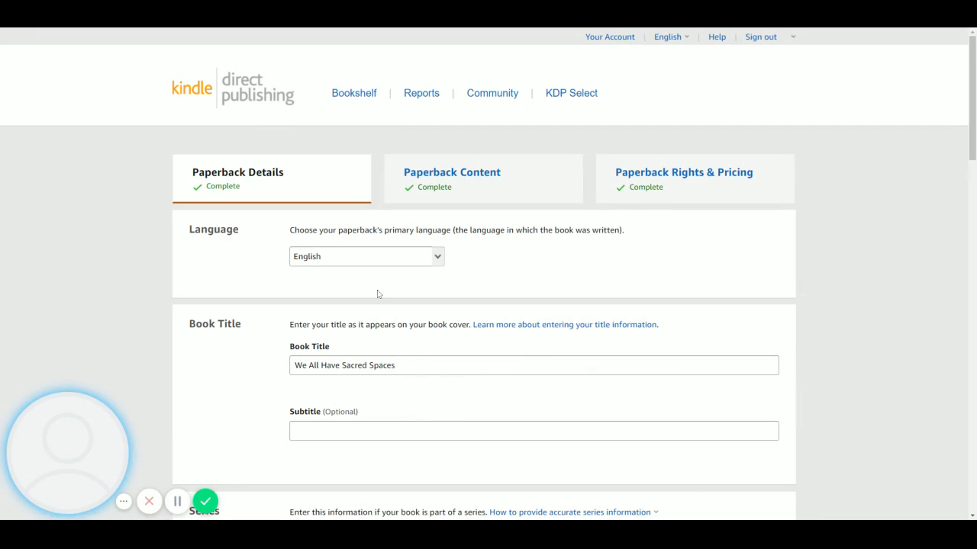
pyautogui.scroll(-1, 455, 389)
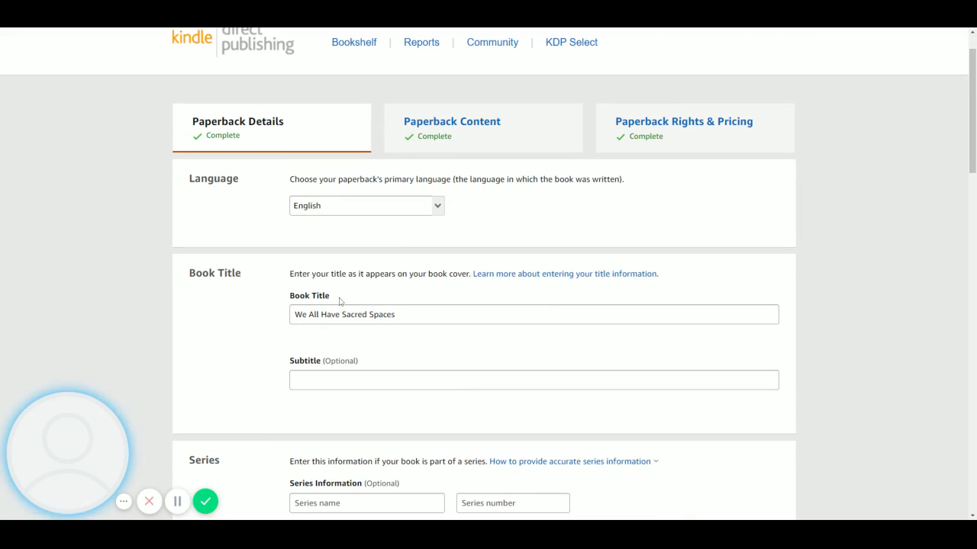
pyautogui.scroll(-2, 429, 329)
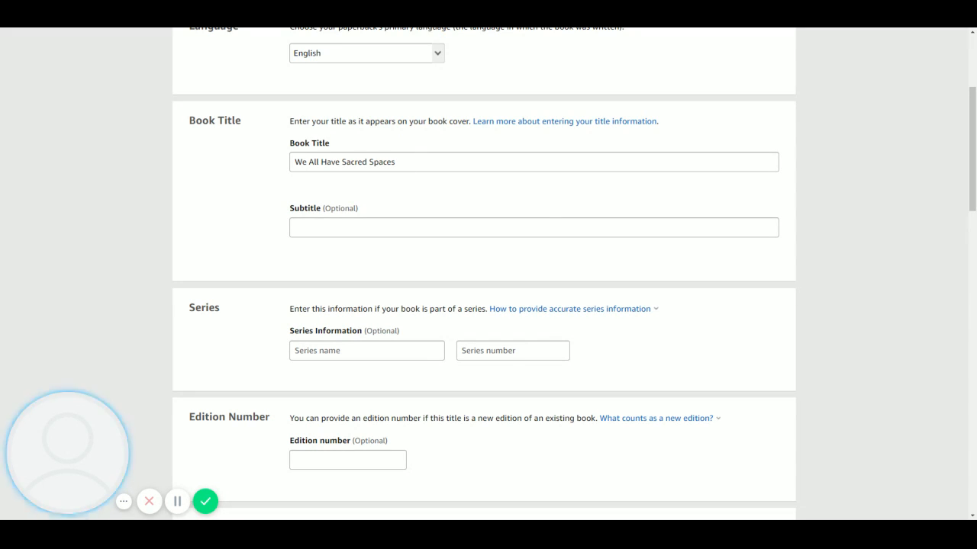
pyautogui.scroll(-2, 469, 177)
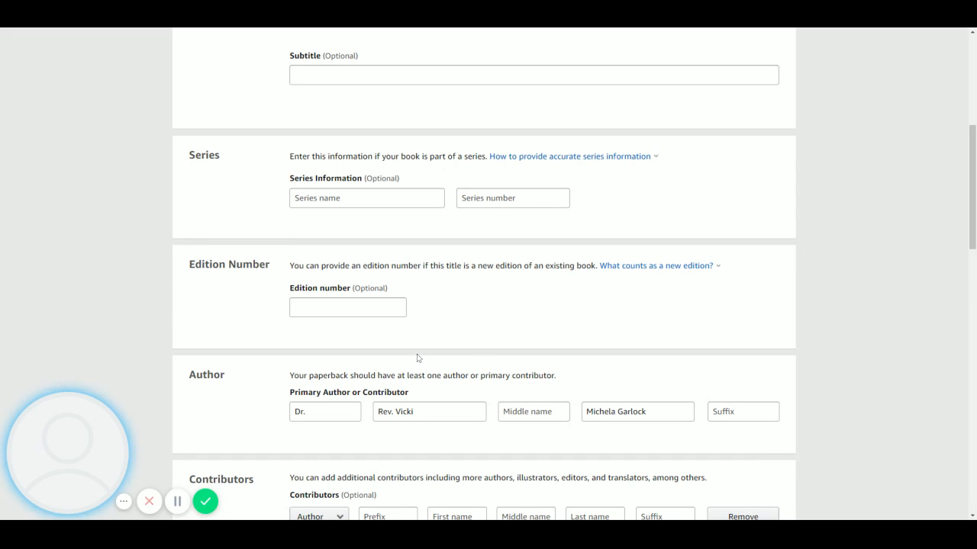
pyautogui.scroll(-2, 505, 313)
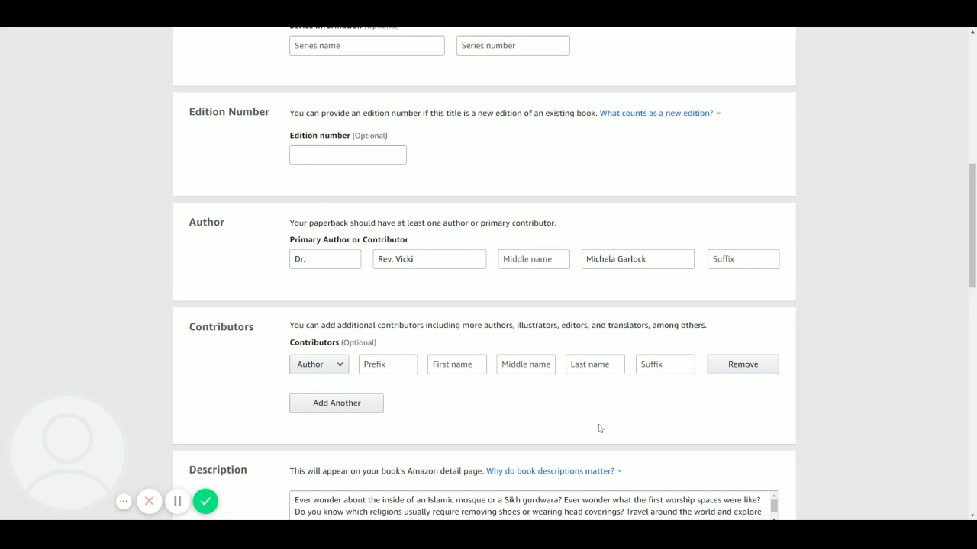
pyautogui.click(343, 365)
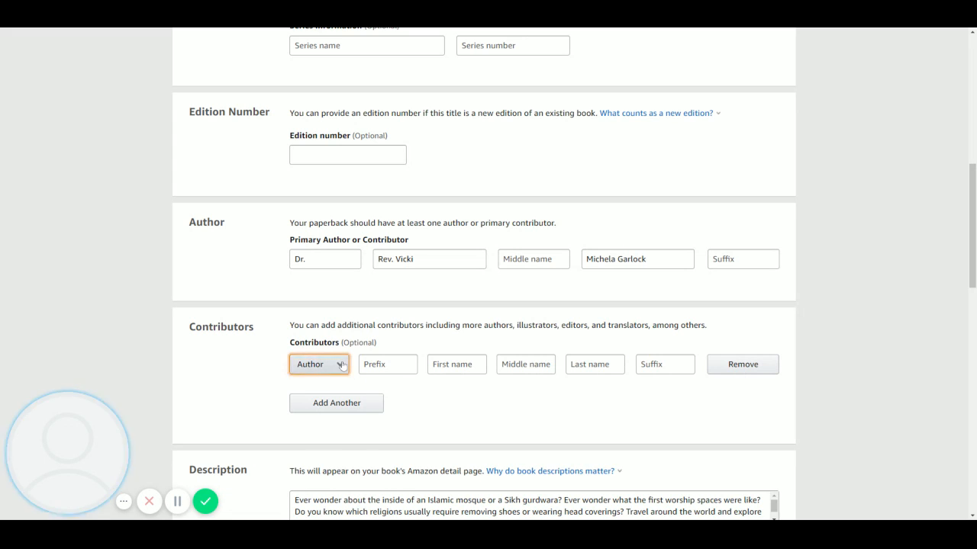
pyautogui.click(342, 366)
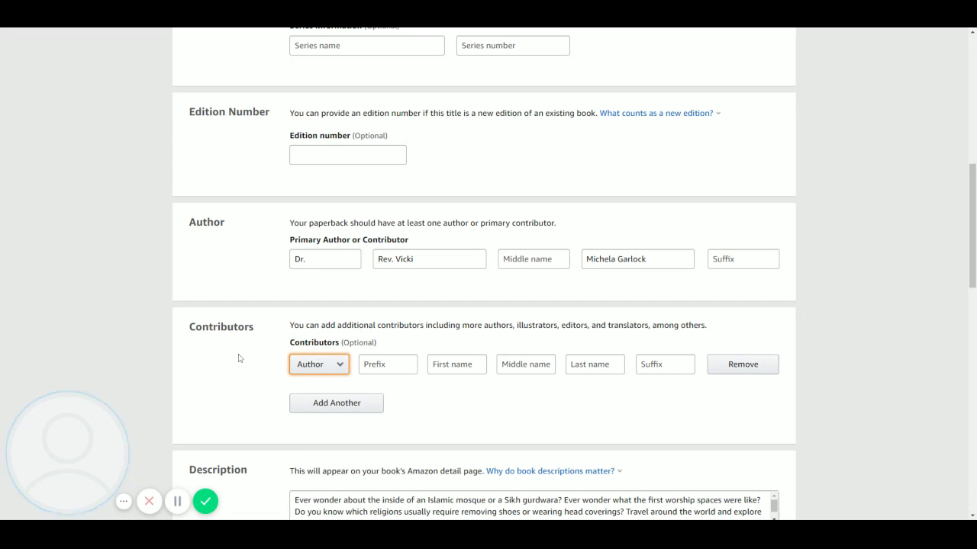
# - Review the paperback's description, publishing rights, keywords and browse categories
pyautogui.scroll(-1, 517, 399)
pyautogui.scroll(-1, 517, 399)
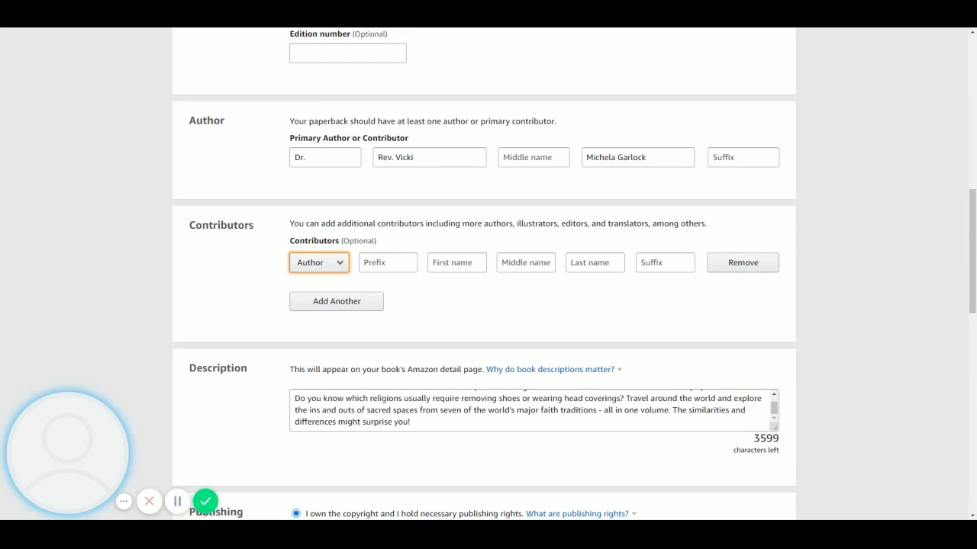
pyautogui.scroll(-1, 489, 275)
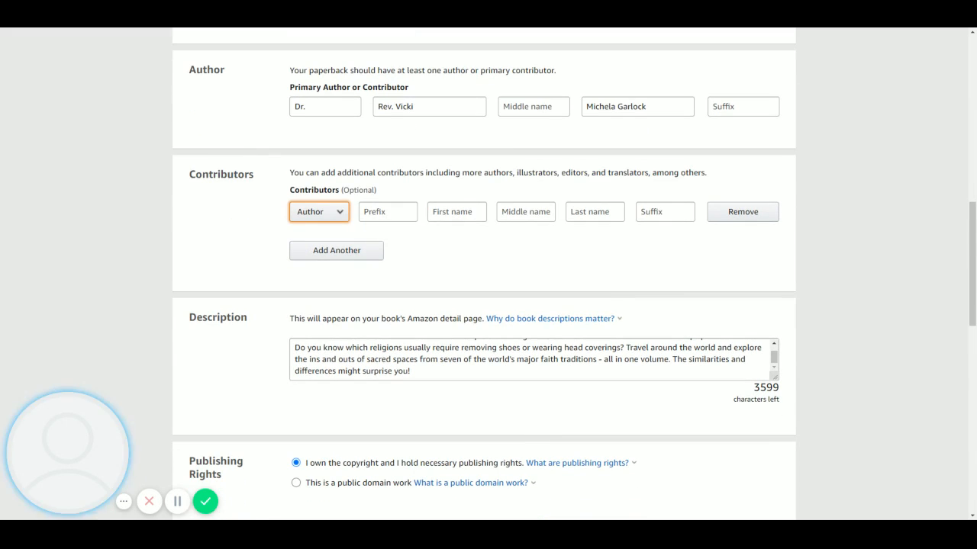
pyautogui.scroll(-2, 453, 415)
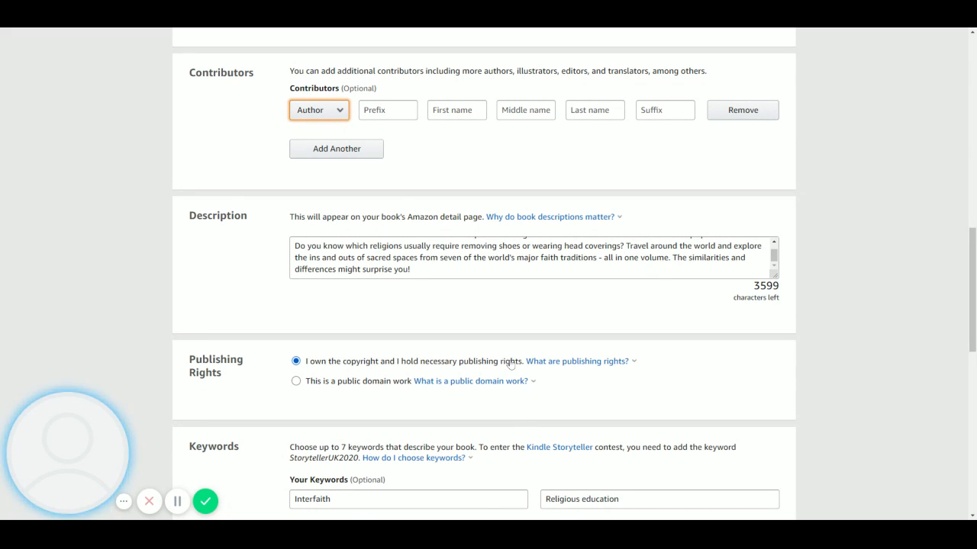
pyautogui.scroll(-3, 475, 380)
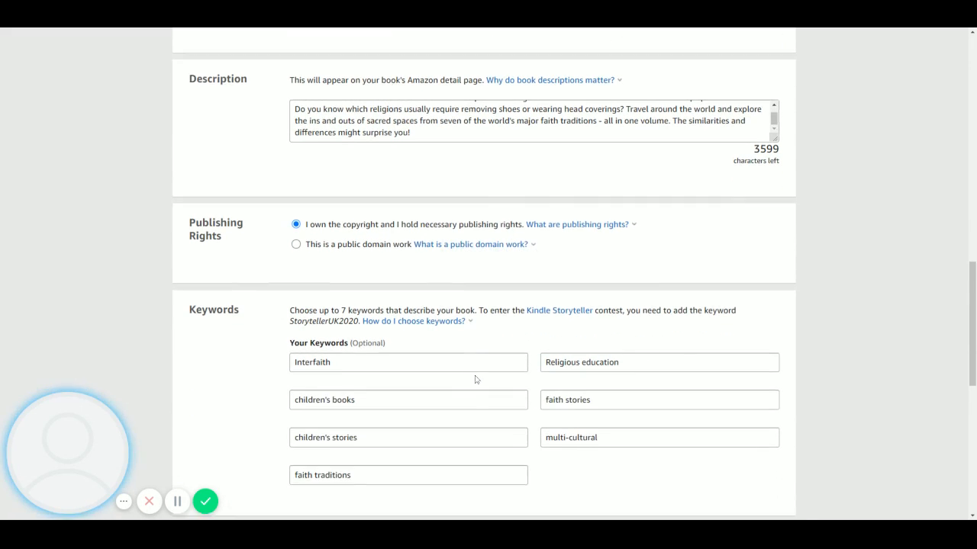
pyautogui.scroll(-1, 477, 380)
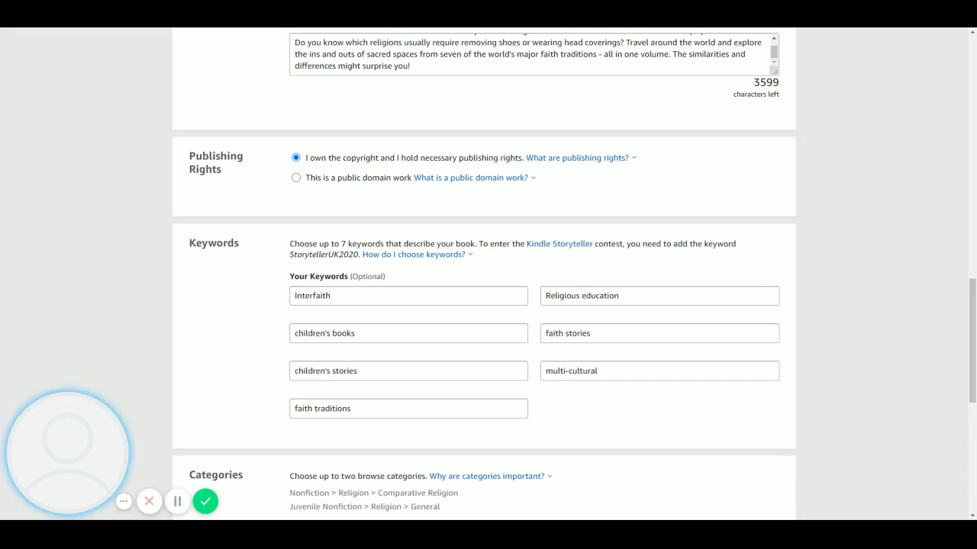
pyautogui.scroll(-1, 517, 355)
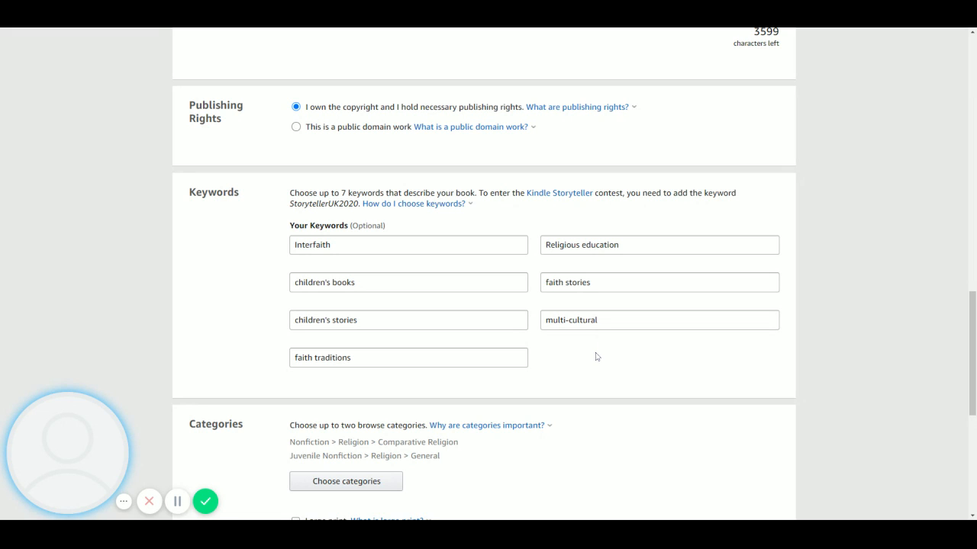
pyautogui.scroll(-1, 597, 357)
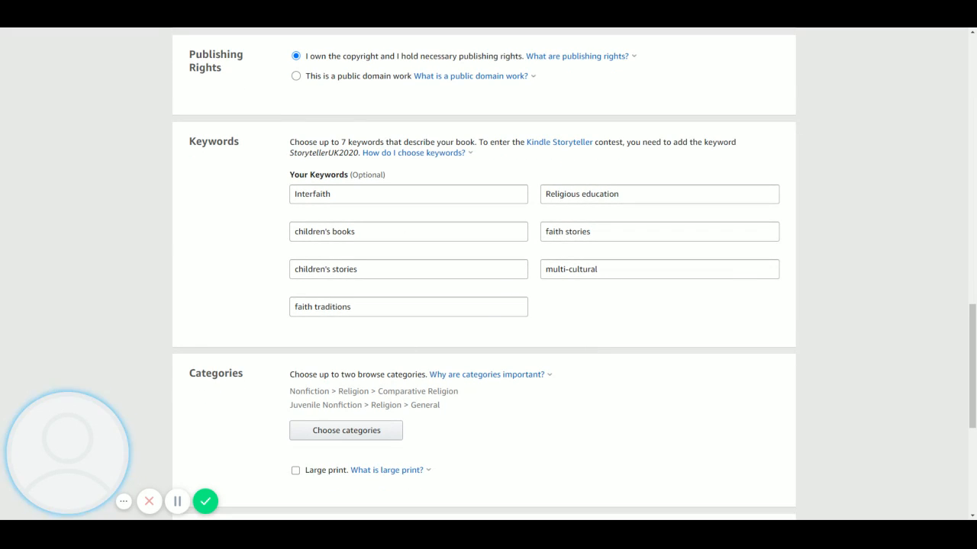
pyautogui.scroll(8, 516, 349)
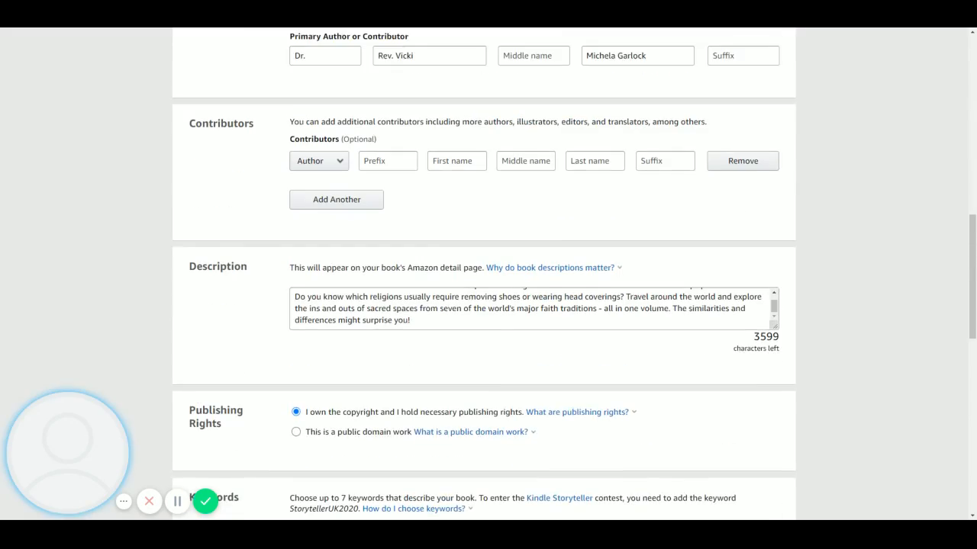
pyautogui.scroll(7, 516, 349)
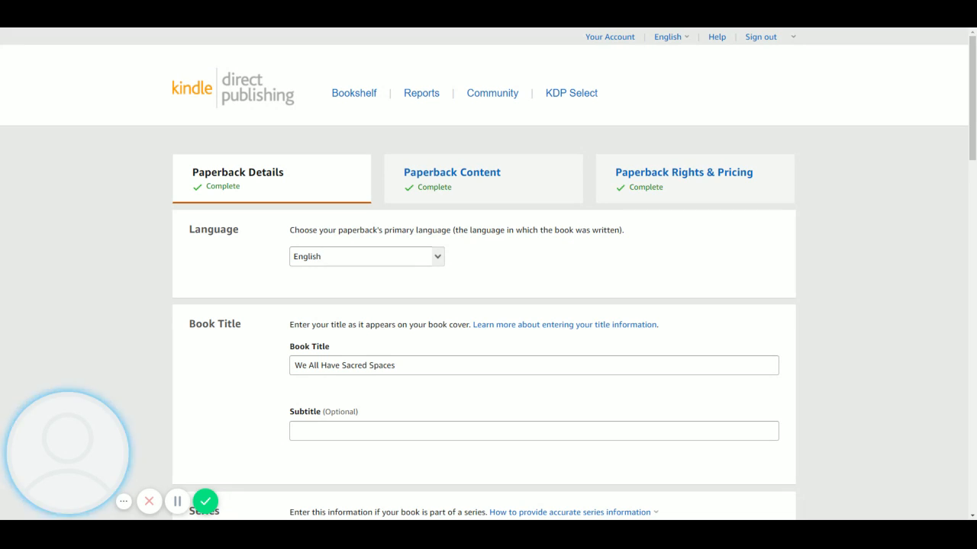
# - Save the paperback details and continue to the content stage of the setup
pyautogui.scroll(-6, 431, 384)
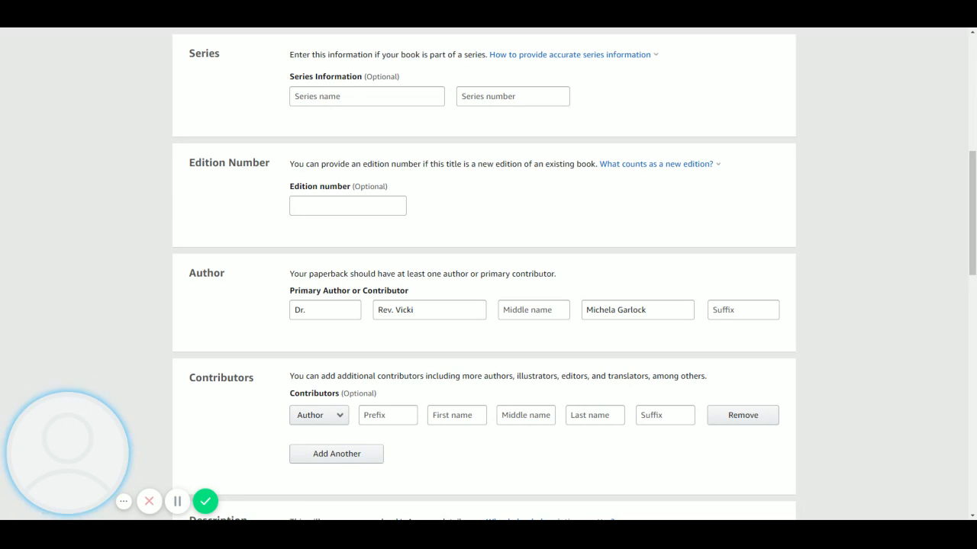
pyautogui.scroll(-5, 471, 331)
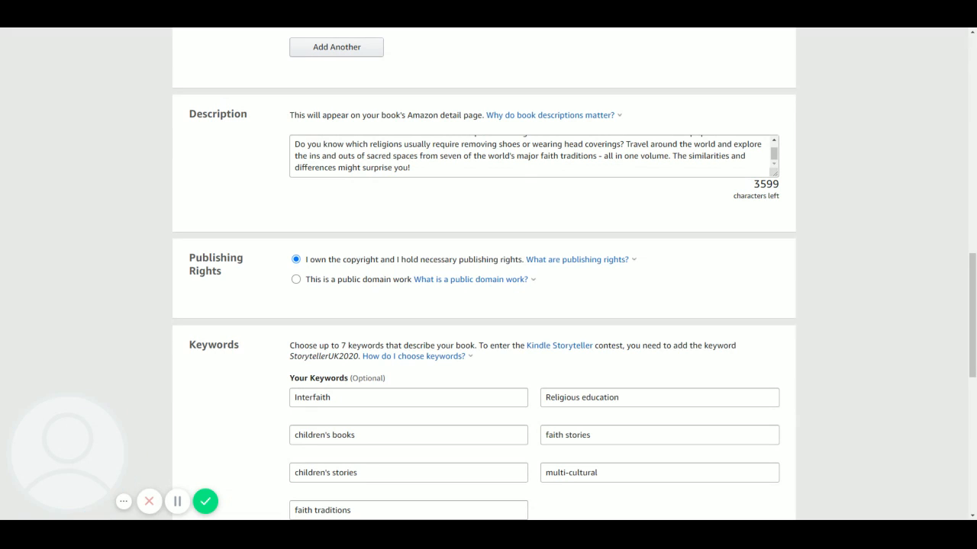
pyautogui.scroll(-3, 461, 181)
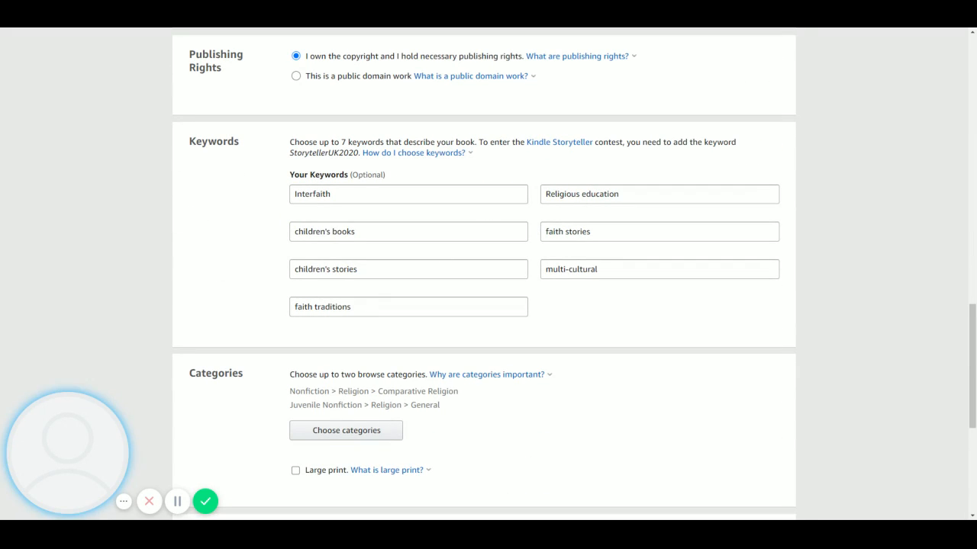
pyautogui.scroll(-2, 516, 262)
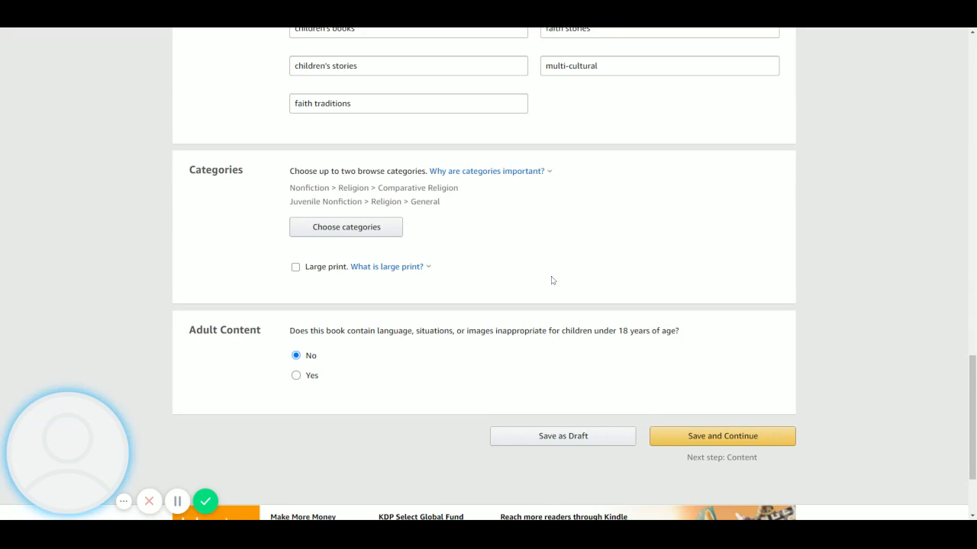
pyautogui.scroll(-2, 552, 279)
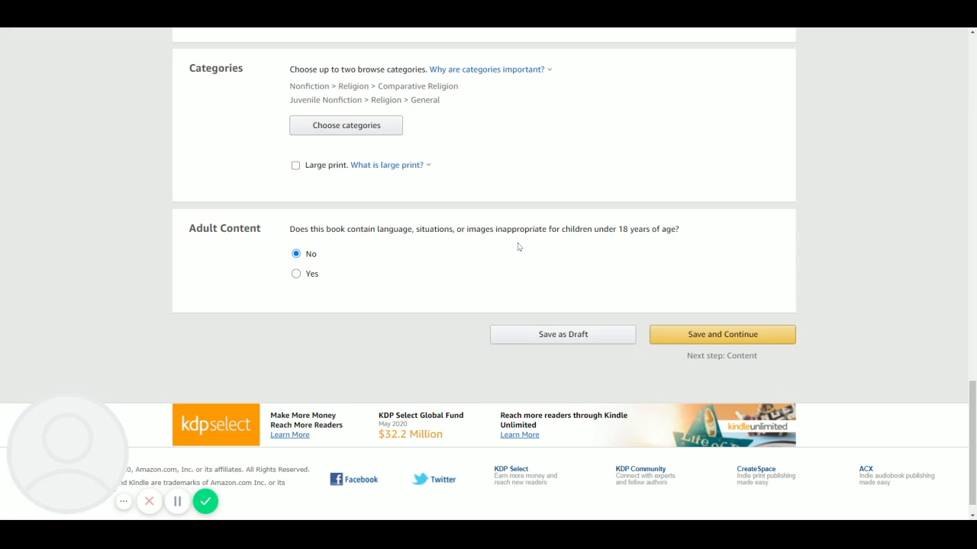
pyautogui.click(720, 334)
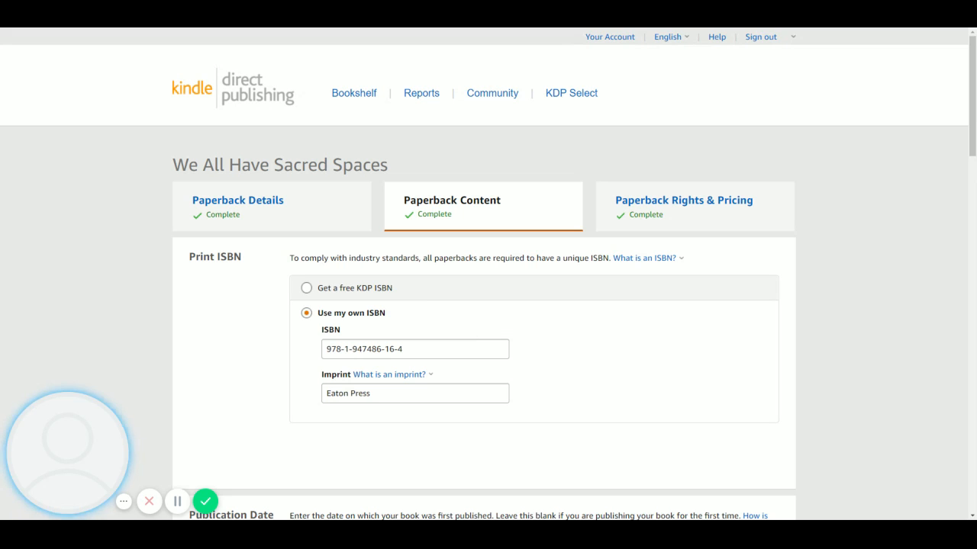
# - Set the paperback's publication date to 07/07/2020
pyautogui.scroll(-1, 590, 334)
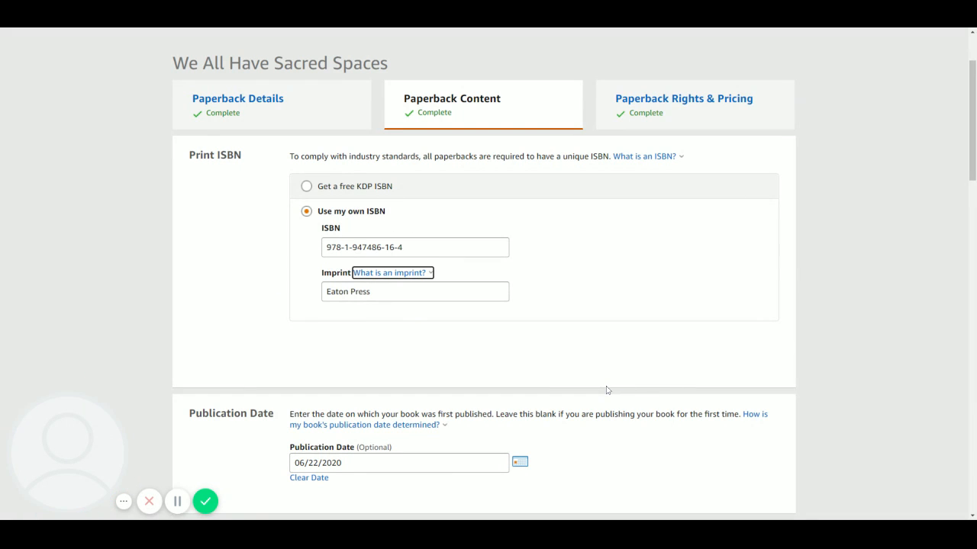
pyautogui.scroll(-2, 607, 390)
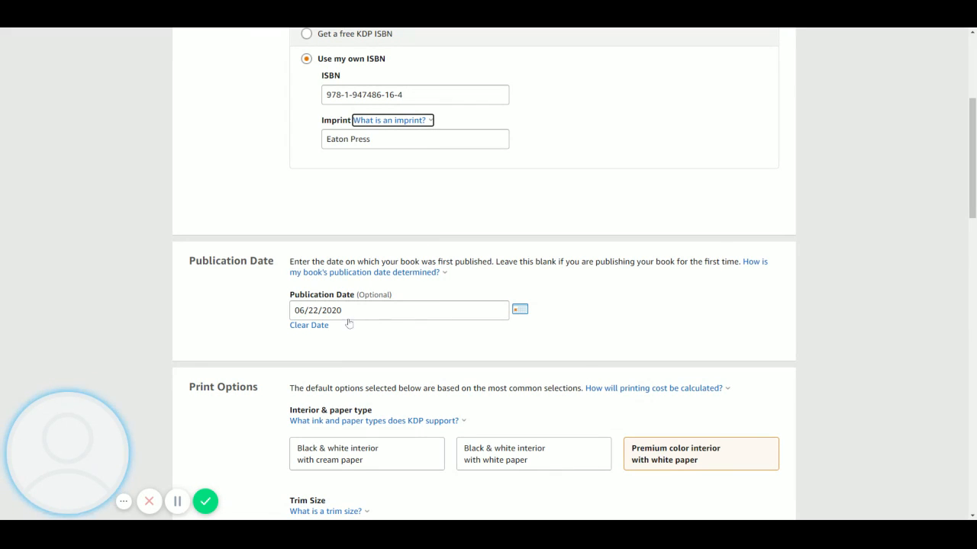
pyautogui.click(520, 310)
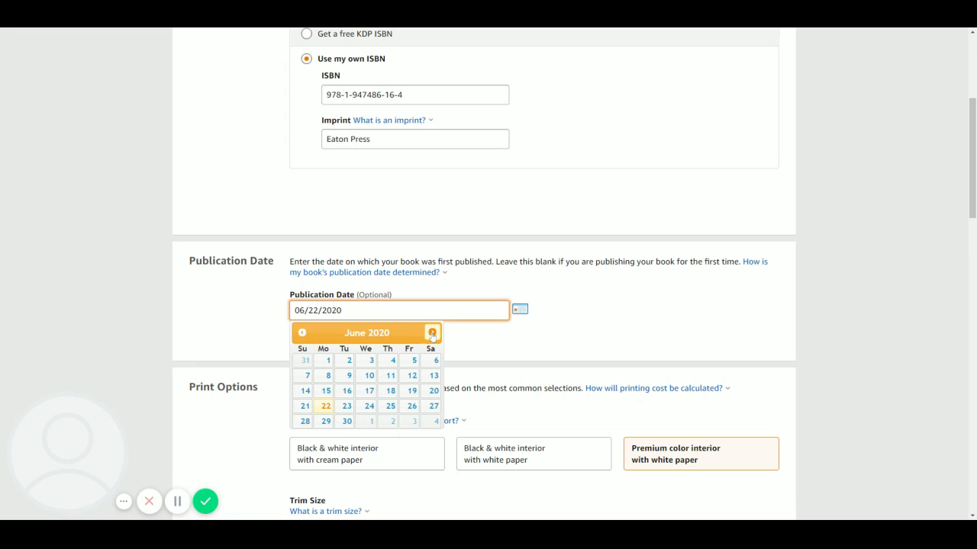
pyautogui.click(432, 333)
pyautogui.click(344, 377)
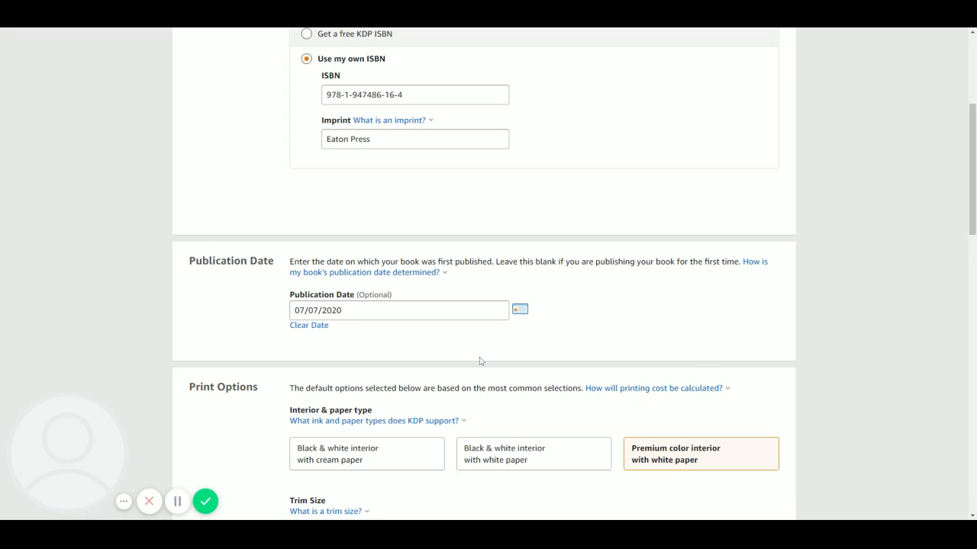
# - Check the print options and upload Sacred Spaces Final 2.pdf as the paperback manuscript
pyautogui.scroll(-2, 578, 319)
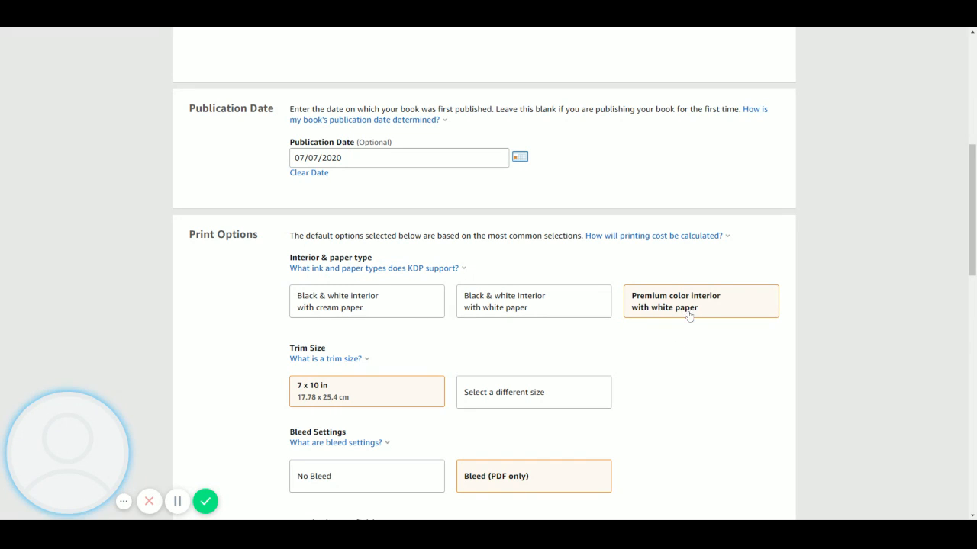
pyautogui.scroll(-2, 657, 436)
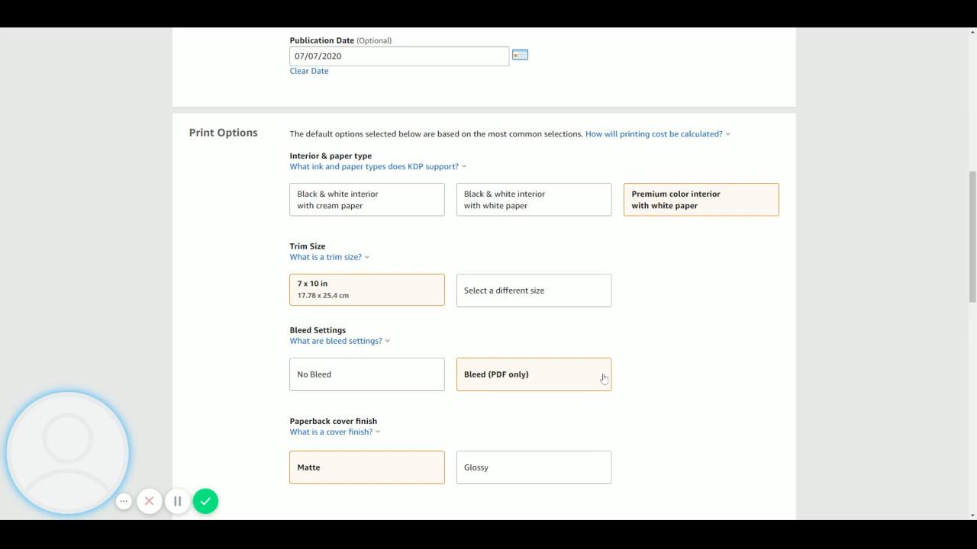
pyautogui.scroll(-2, 661, 386)
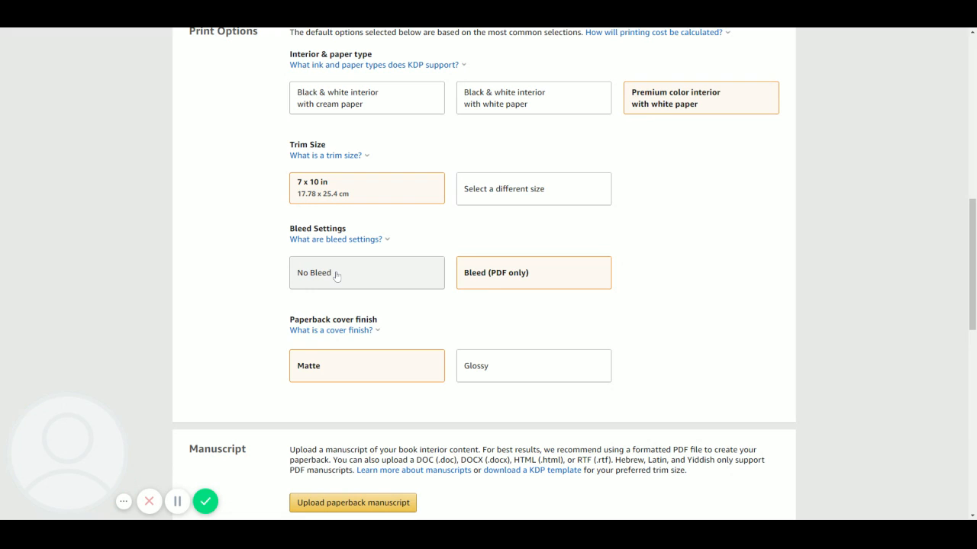
pyautogui.scroll(-2, 606, 319)
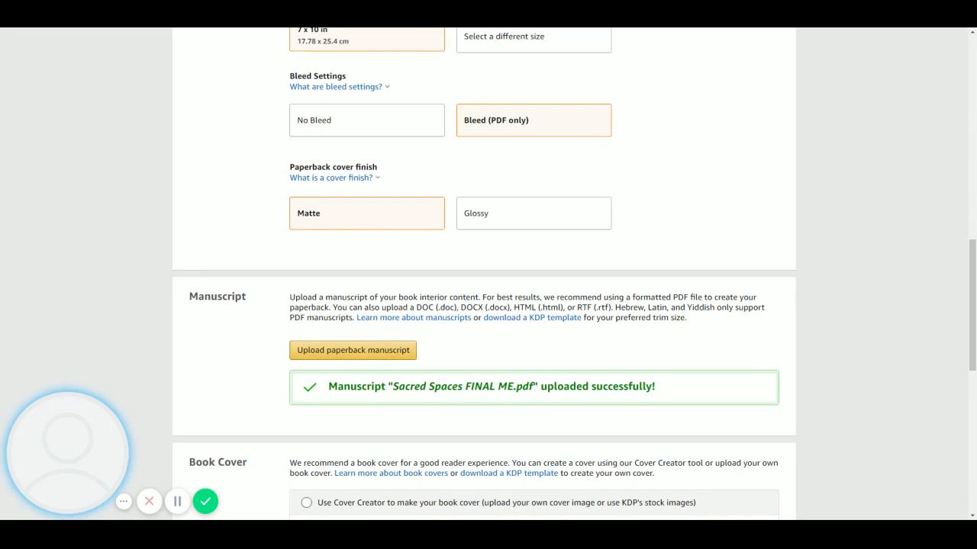
pyautogui.scroll(-2, 633, 244)
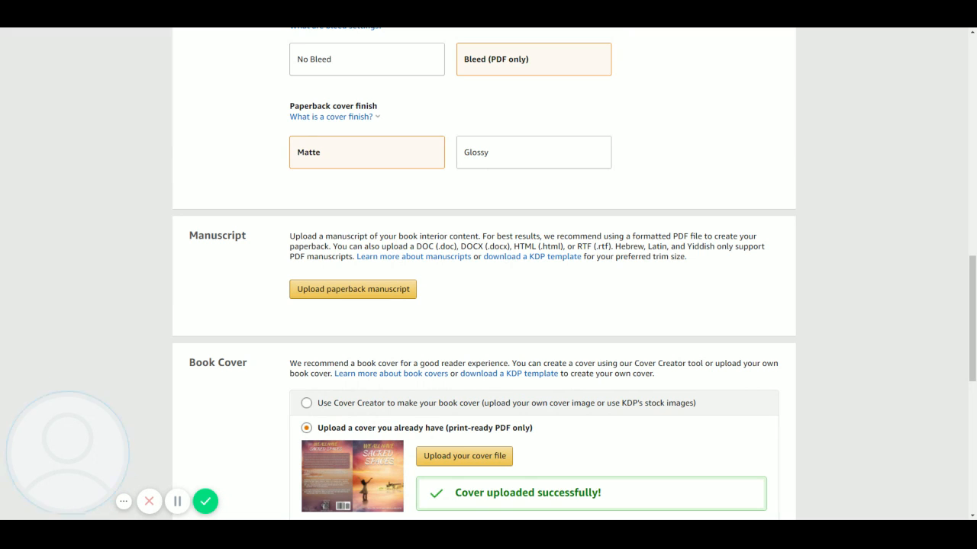
pyautogui.scroll(-5, 518, 271)
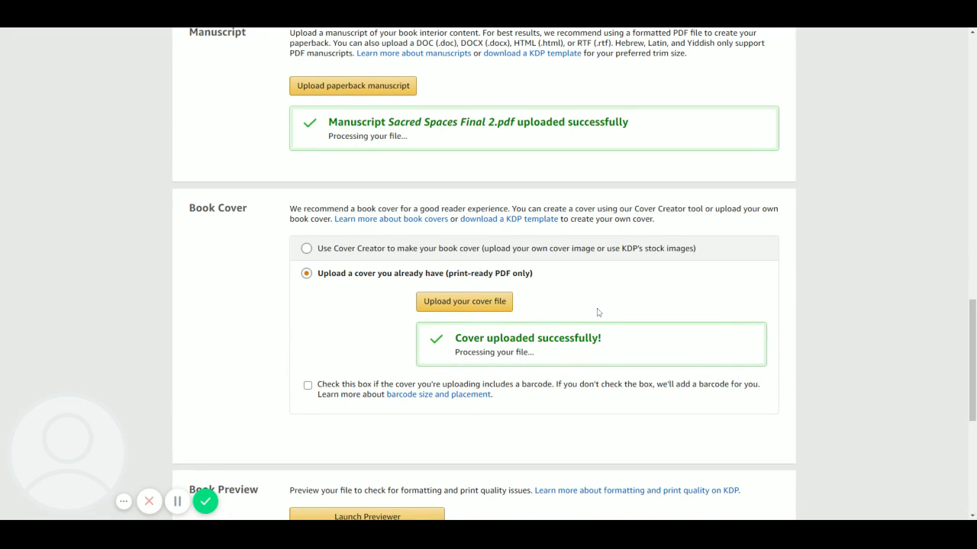
# - Upload an existing print-ready PDF as the paperback's book cover
pyautogui.scroll(-1, 598, 312)
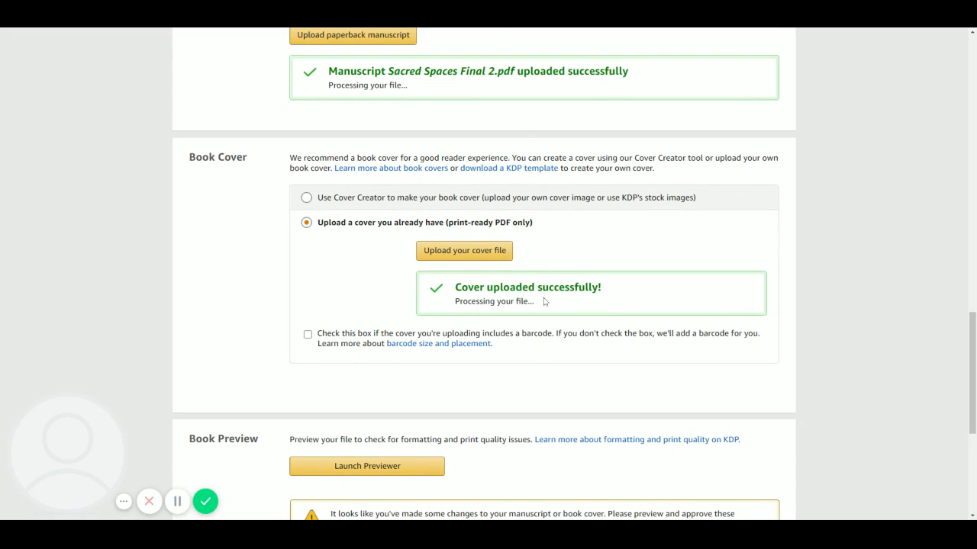
pyautogui.click(468, 258)
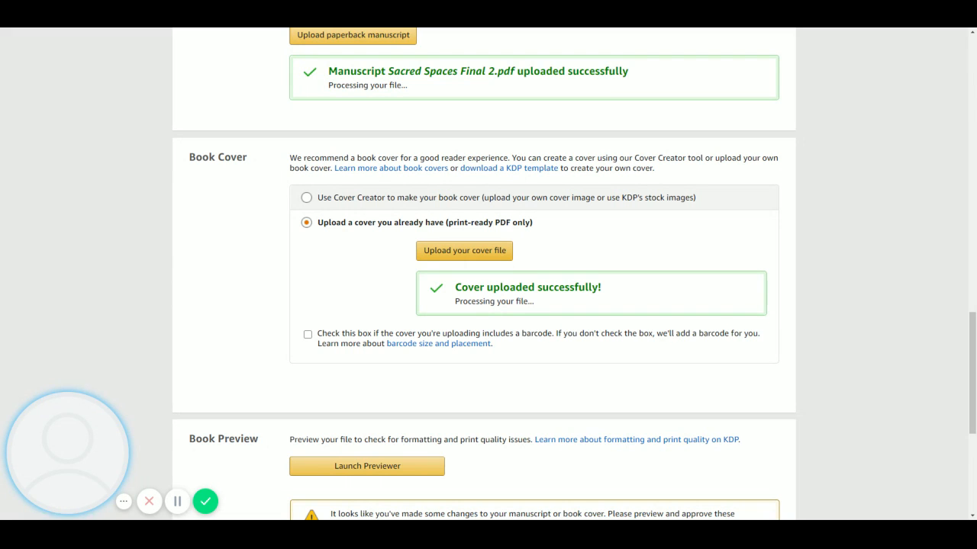
pyautogui.click(497, 311)
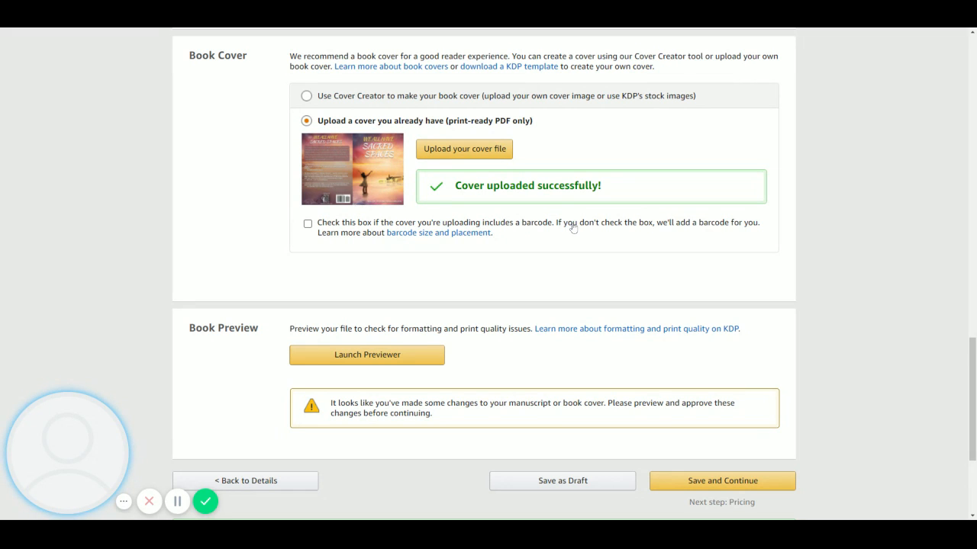
# - Check the uploaded manuscript and cover, and launch the print previewer for the paperback
pyautogui.scroll(3, 573, 228)
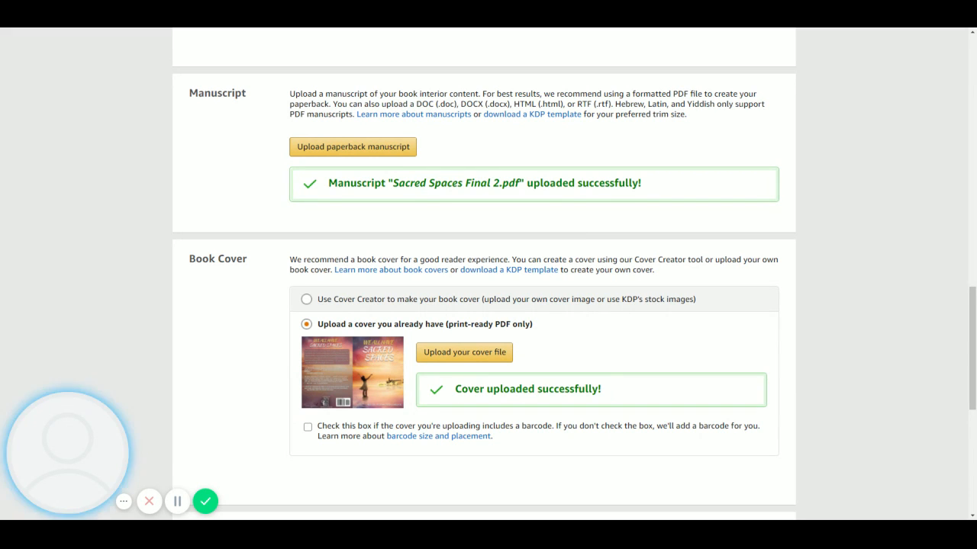
pyautogui.scroll(-3, 522, 326)
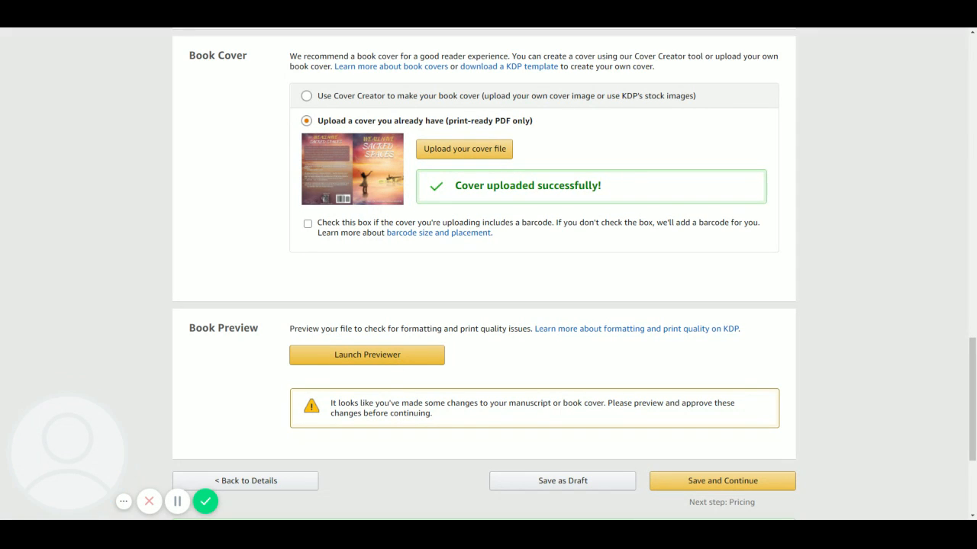
pyautogui.click(397, 362)
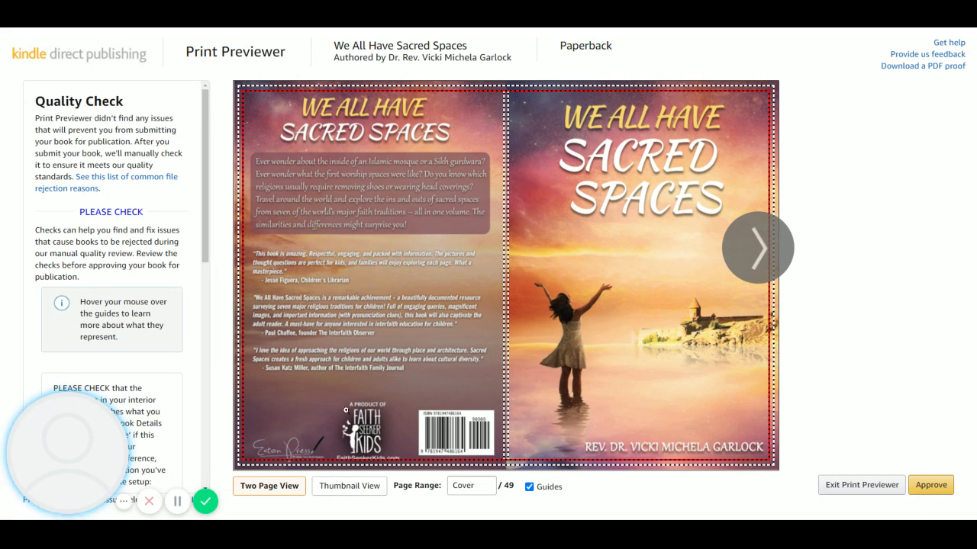
pyautogui.moveTo(201, 163)
pyautogui.mouseDown()
pyautogui.moveTo(204, 287)
pyautogui.moveTo(210, 157)
pyautogui.mouseUp()
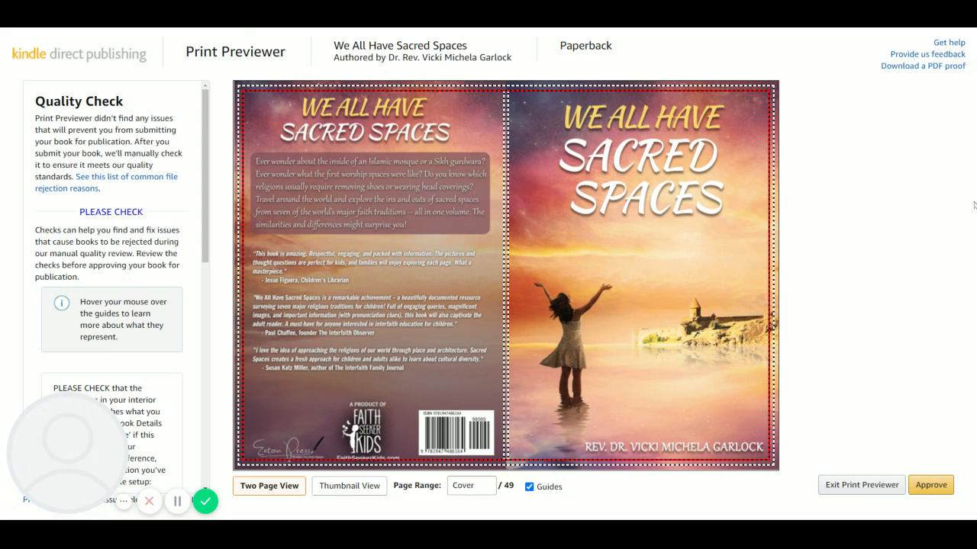
# - Page through the book preview from the cover to the Hindu Temples spread, checking the layout against the margin guides
pyautogui.click(766, 249)
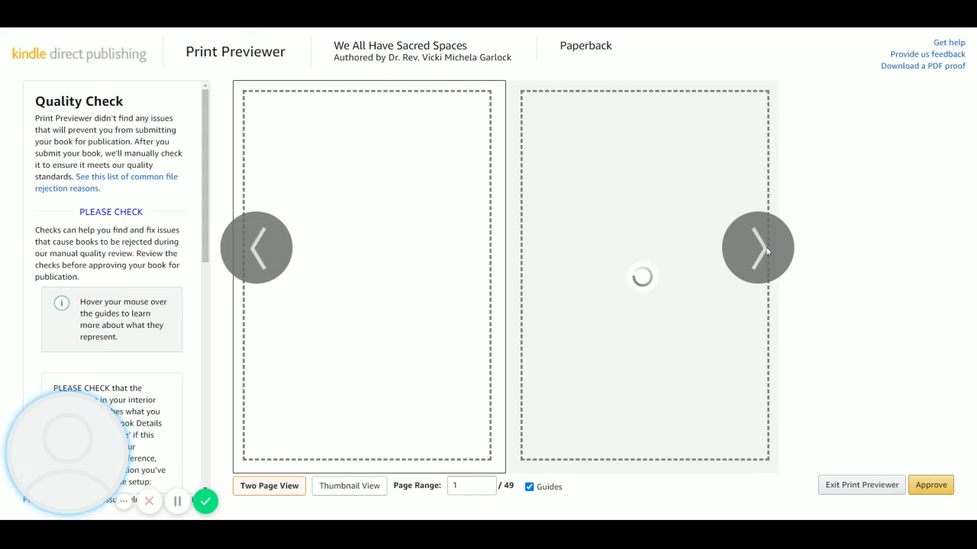
pyautogui.click(766, 248)
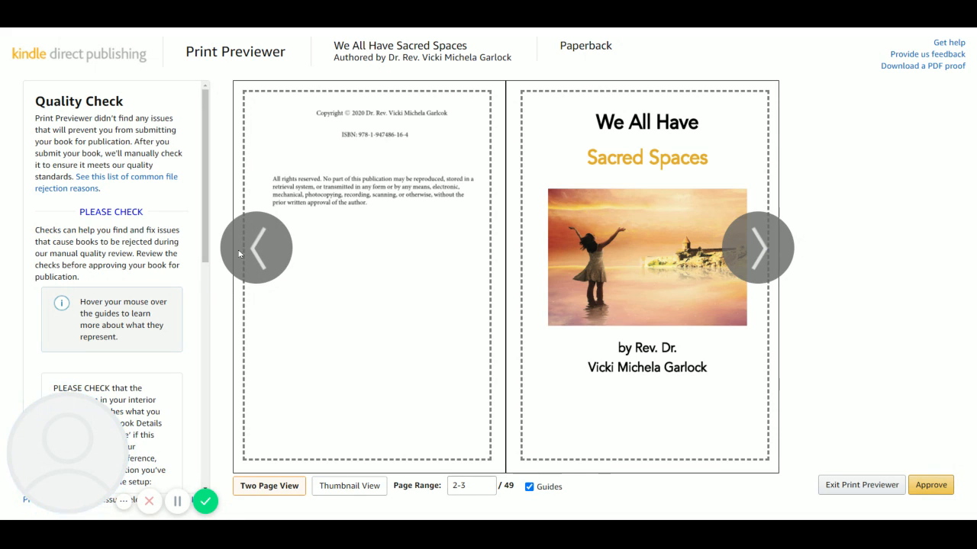
pyautogui.click(263, 248)
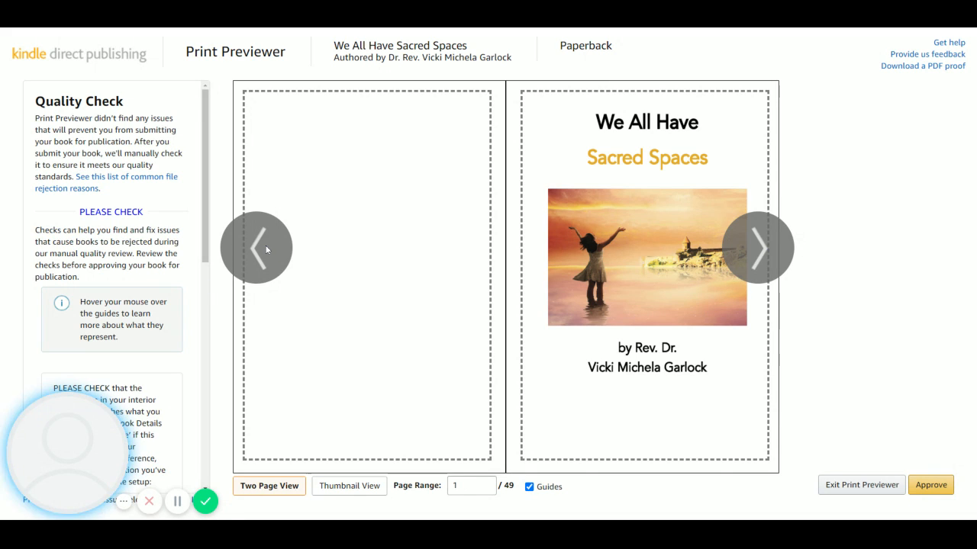
pyautogui.click(762, 265)
pyautogui.click(762, 265)
pyautogui.click(763, 264)
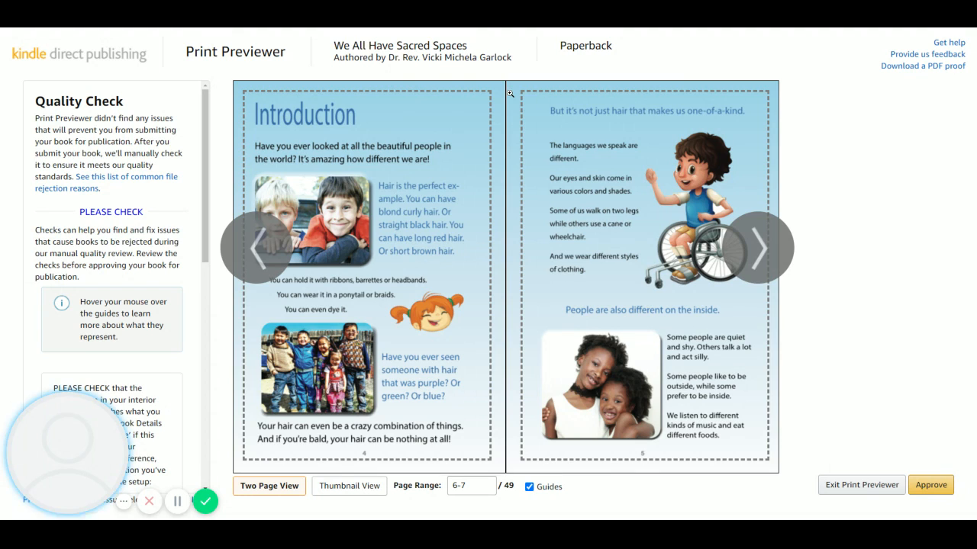
pyautogui.moveTo(765, 254)
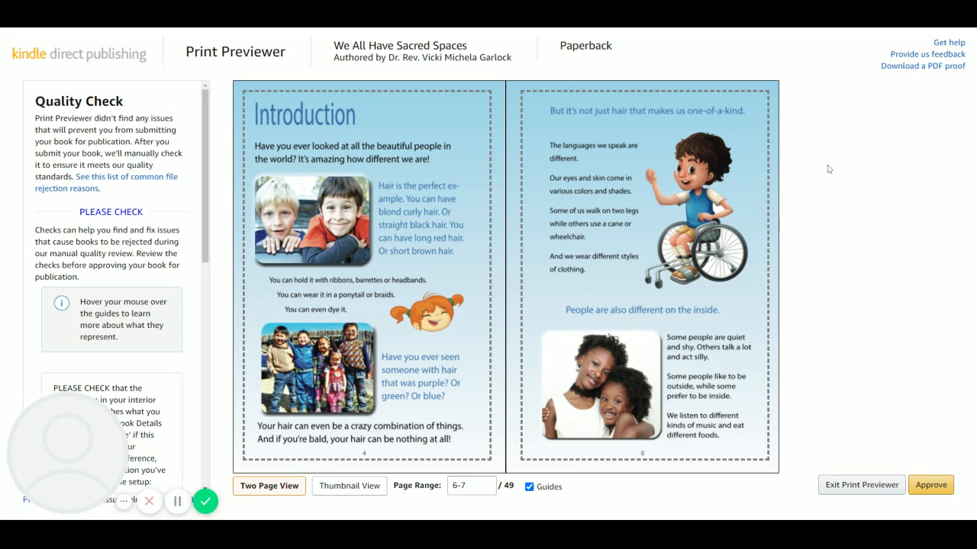
pyautogui.click(759, 248)
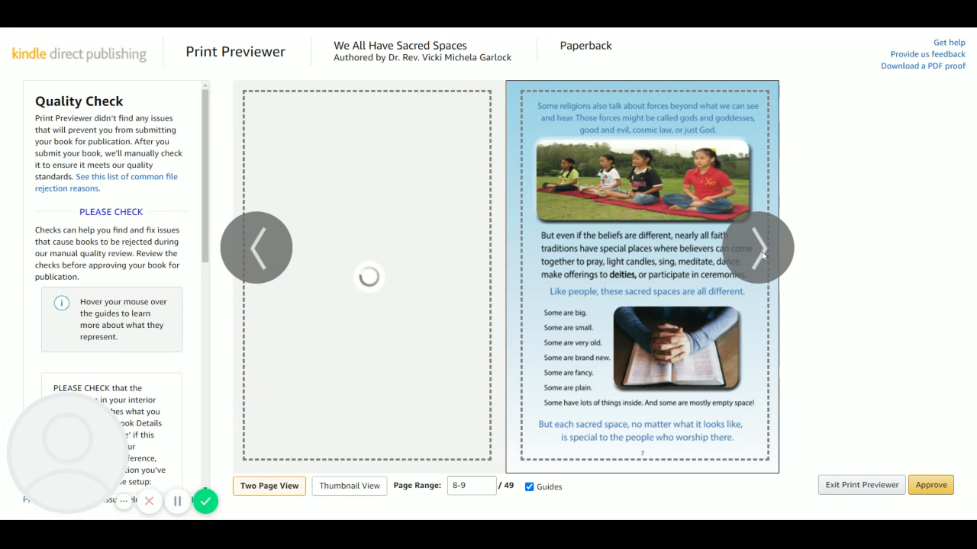
pyautogui.click(759, 248)
pyautogui.click(761, 255)
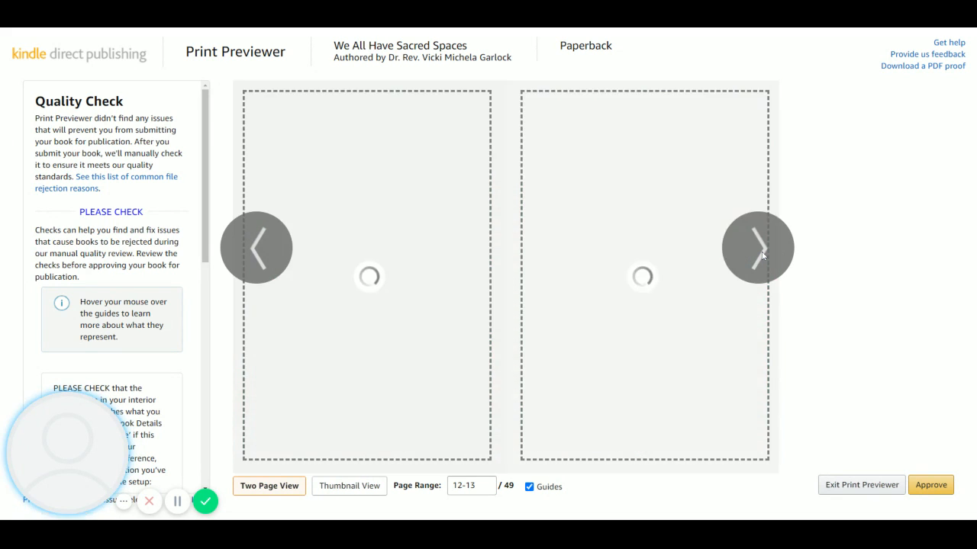
pyautogui.click(762, 255)
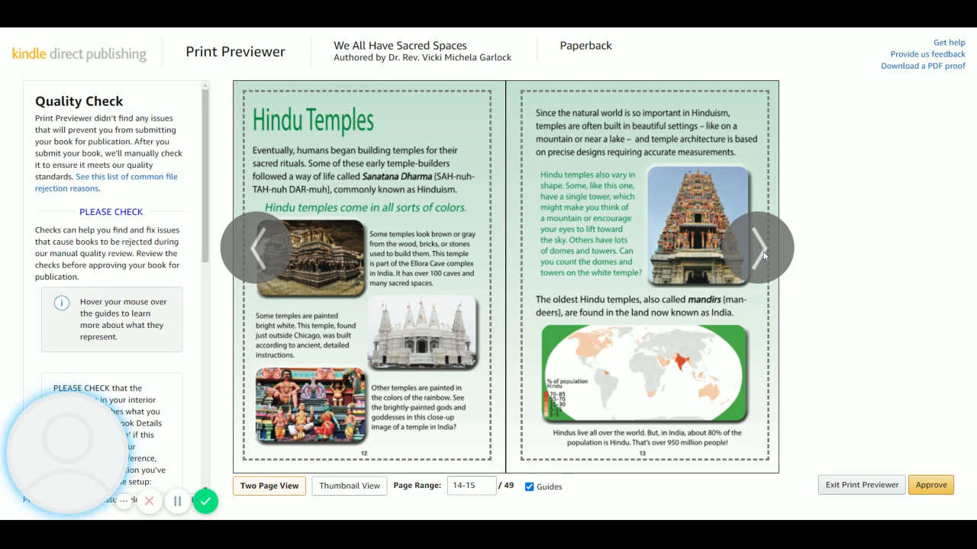
# - Look over all page spreads as thumbnails and return to the two-page view
pyautogui.click(344, 489)
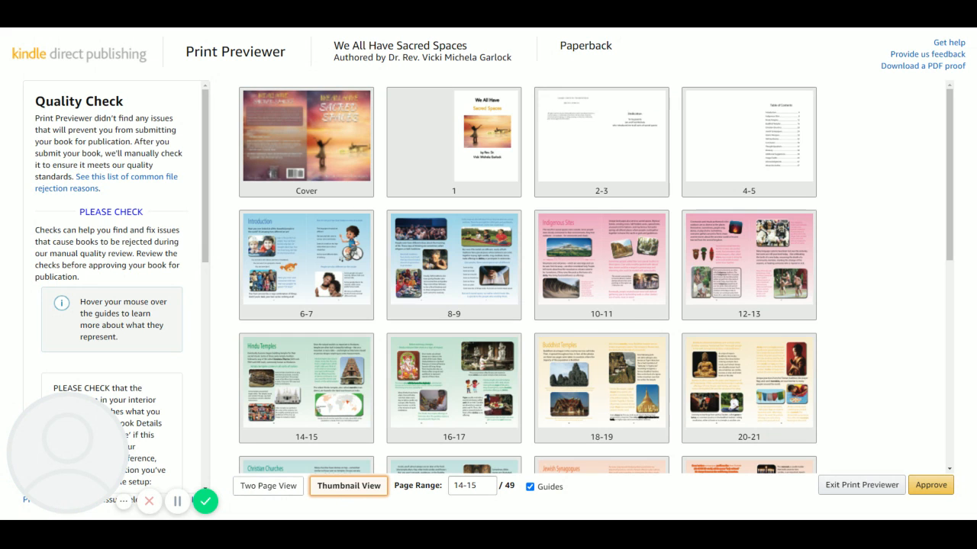
pyautogui.scroll(-2, 866, 336)
pyautogui.scroll(2, 865, 335)
pyautogui.scroll(-2, 848, 340)
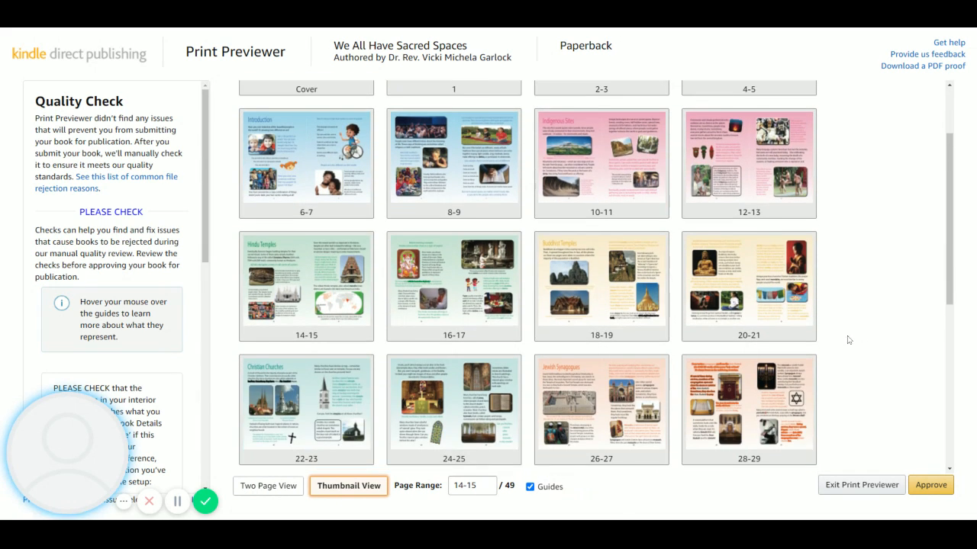
pyautogui.scroll(-5, 586, 431)
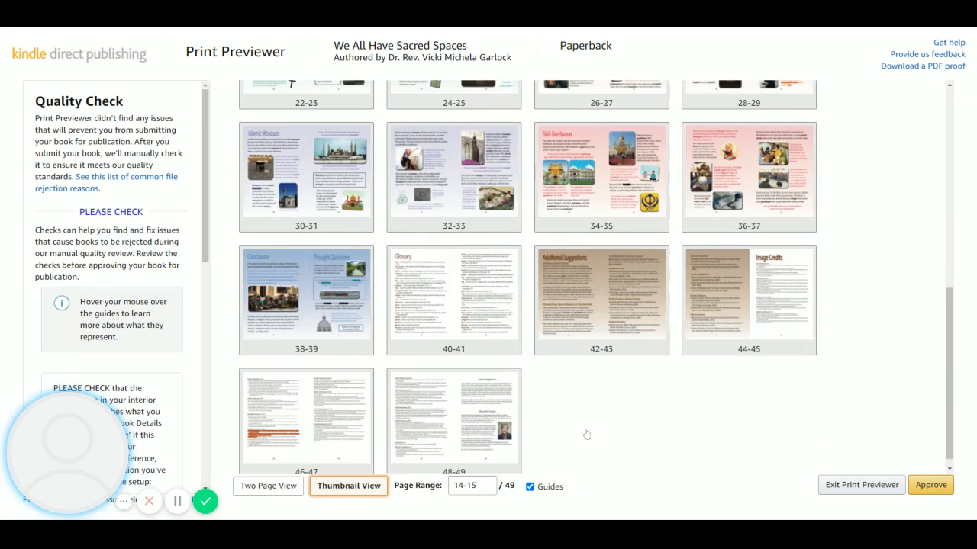
pyautogui.scroll(2, 587, 428)
pyautogui.scroll(3, 586, 425)
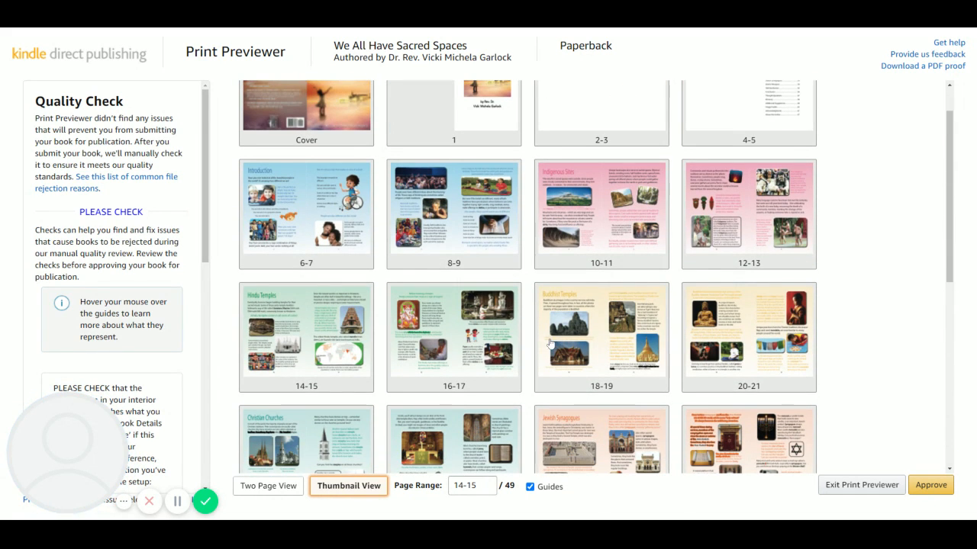
pyautogui.click(608, 333)
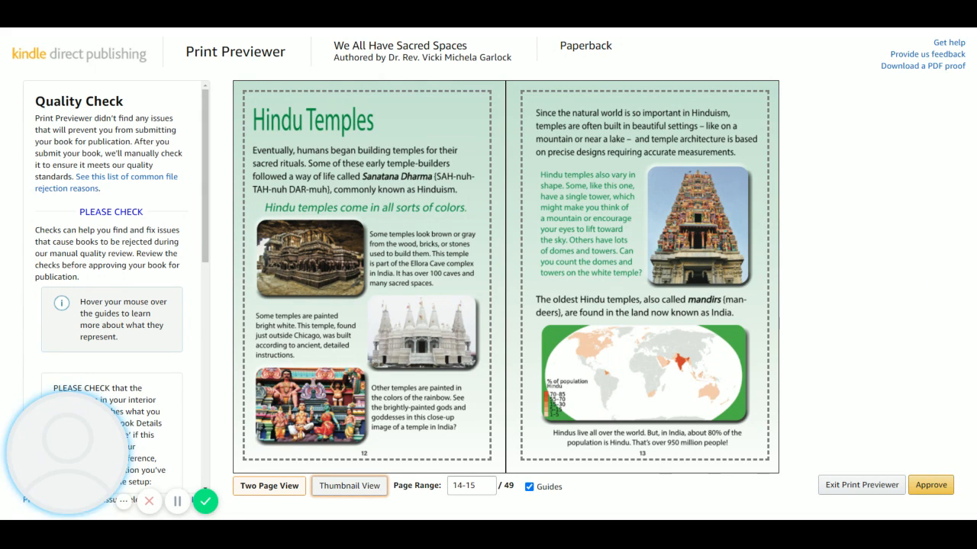
# - Approve the print preview, check the printing summary, and save the content to continue to pricing
pyautogui.click(936, 485)
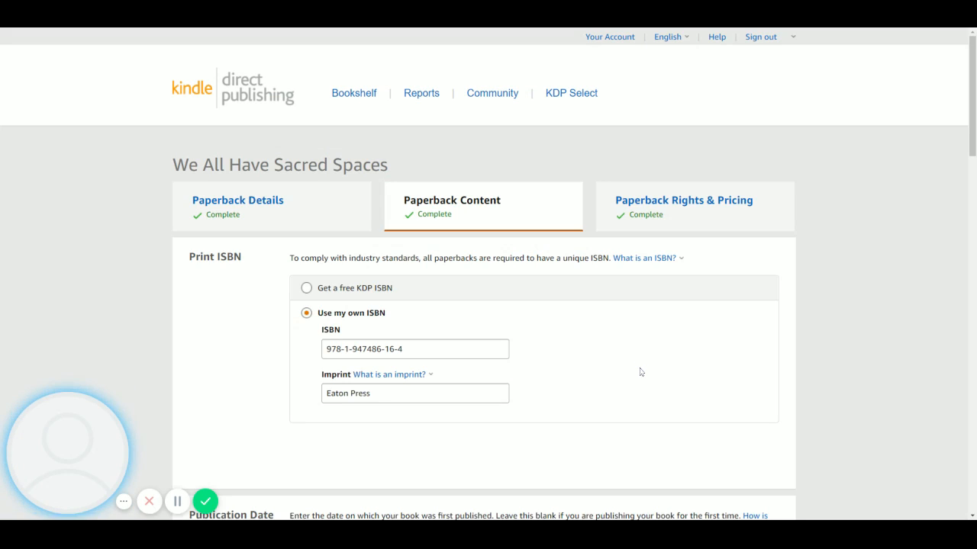
pyautogui.scroll(-3, 639, 368)
pyautogui.scroll(-15, 641, 373)
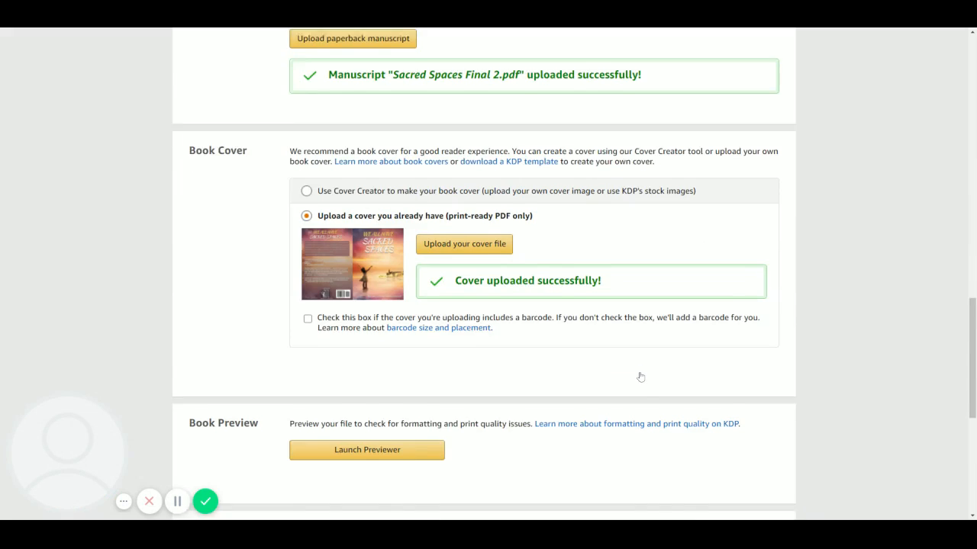
pyautogui.scroll(-3, 640, 376)
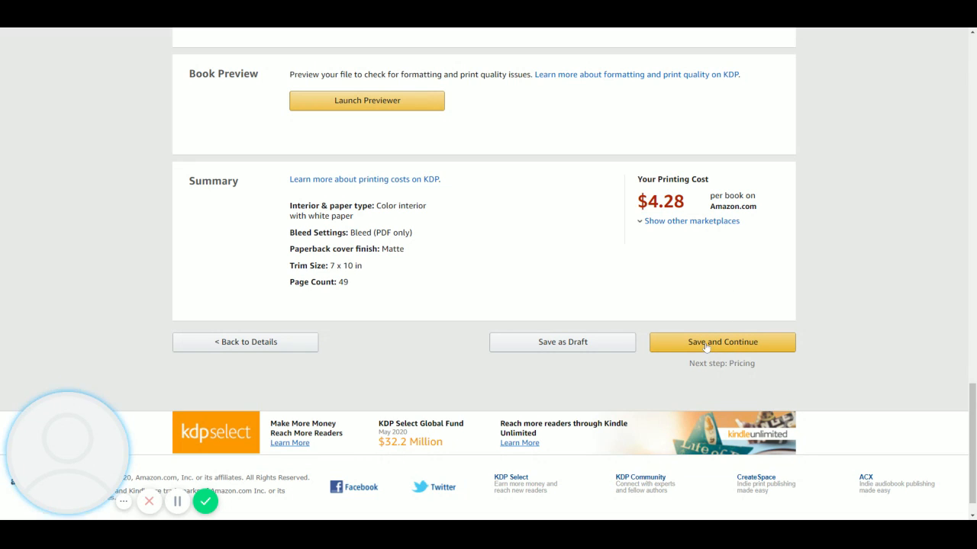
pyautogui.click(731, 348)
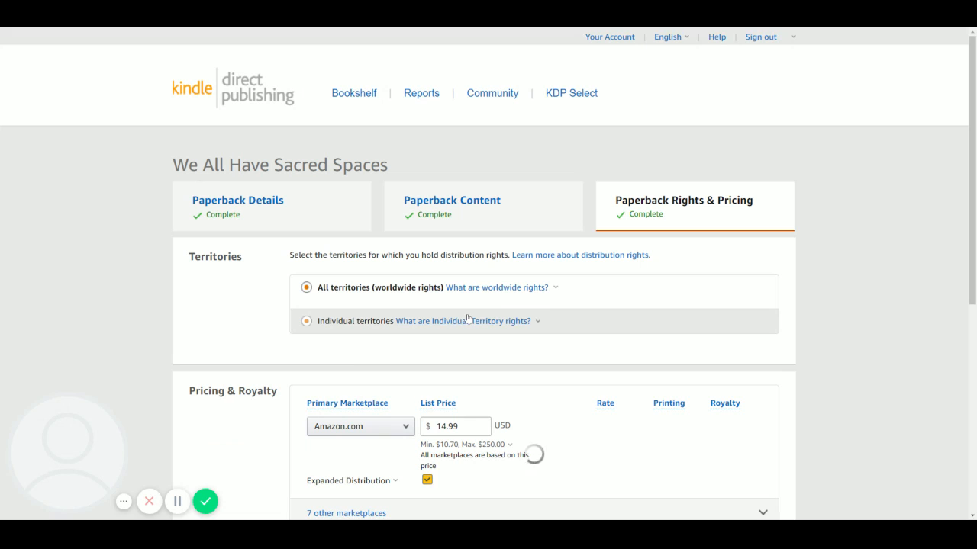
# - Review the territory rights, the list price limits and the explanation of Expanded Distribution for the paperback
pyautogui.click(539, 323)
pyautogui.scroll(-1, 671, 259)
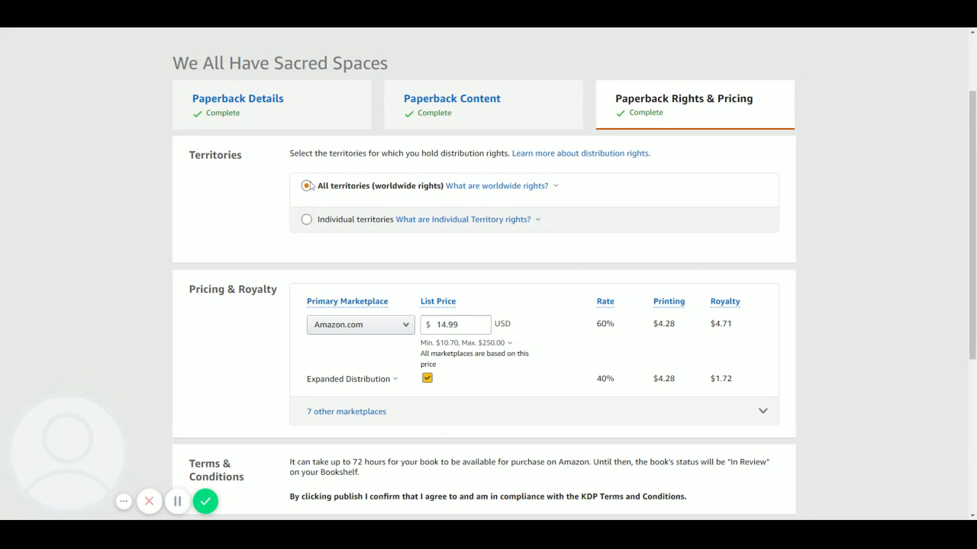
pyautogui.scroll(-1, 656, 203)
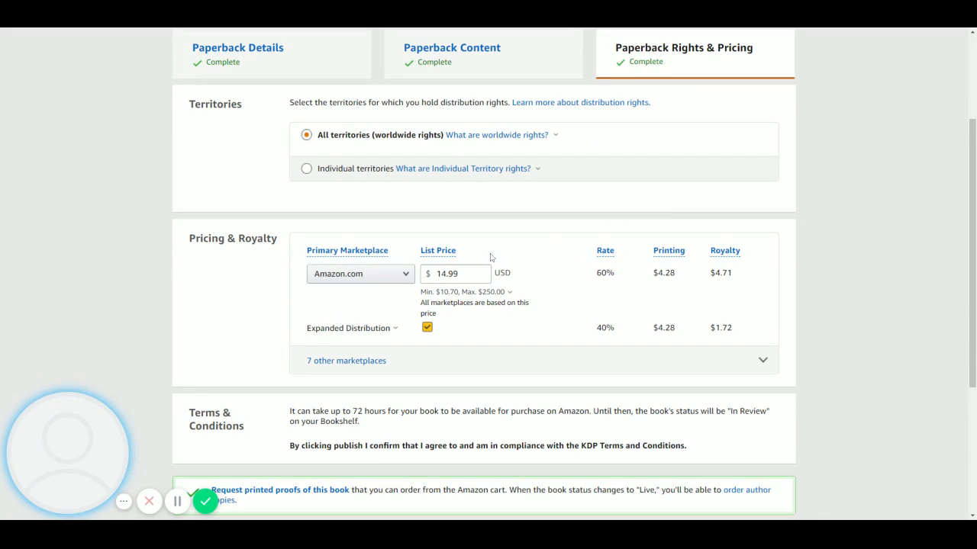
pyautogui.click(465, 292)
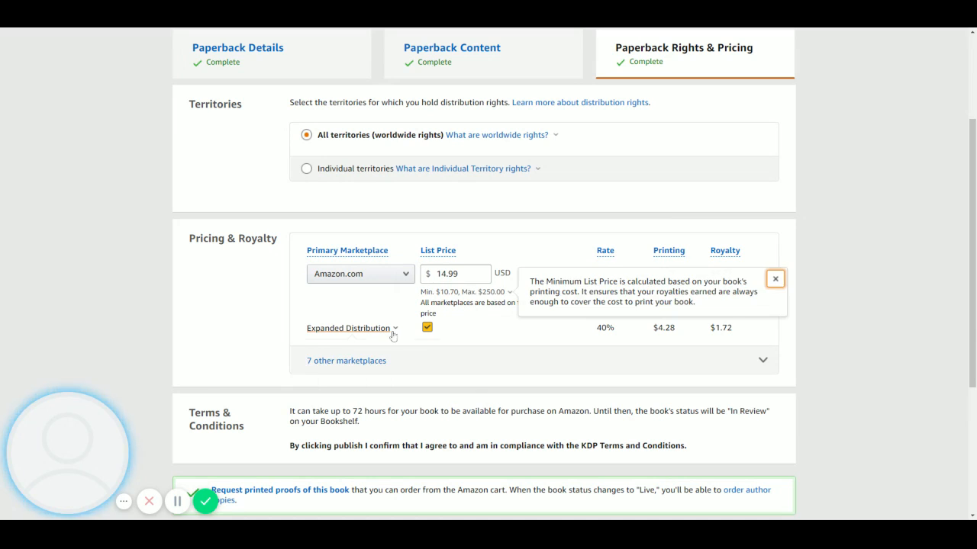
pyautogui.click(373, 329)
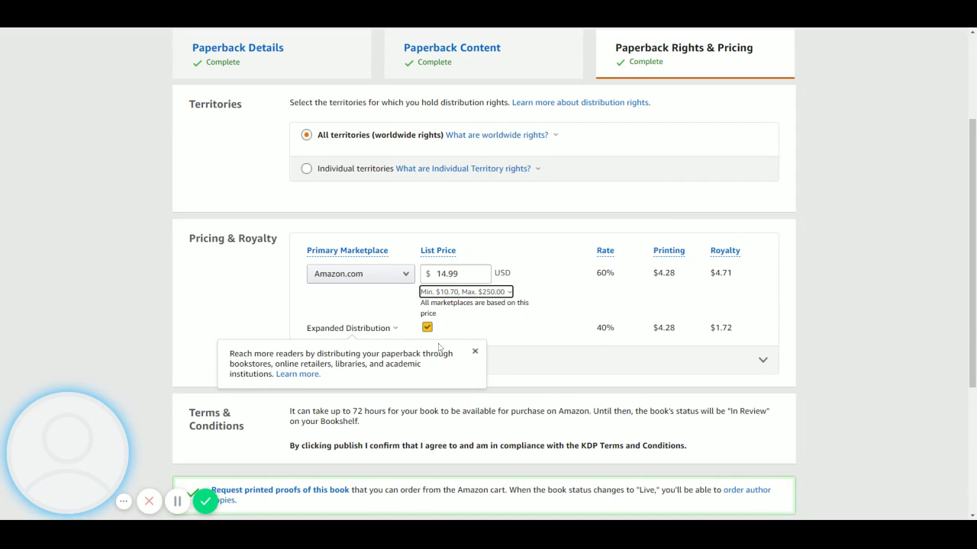
pyautogui.click(492, 334)
pyautogui.click(380, 337)
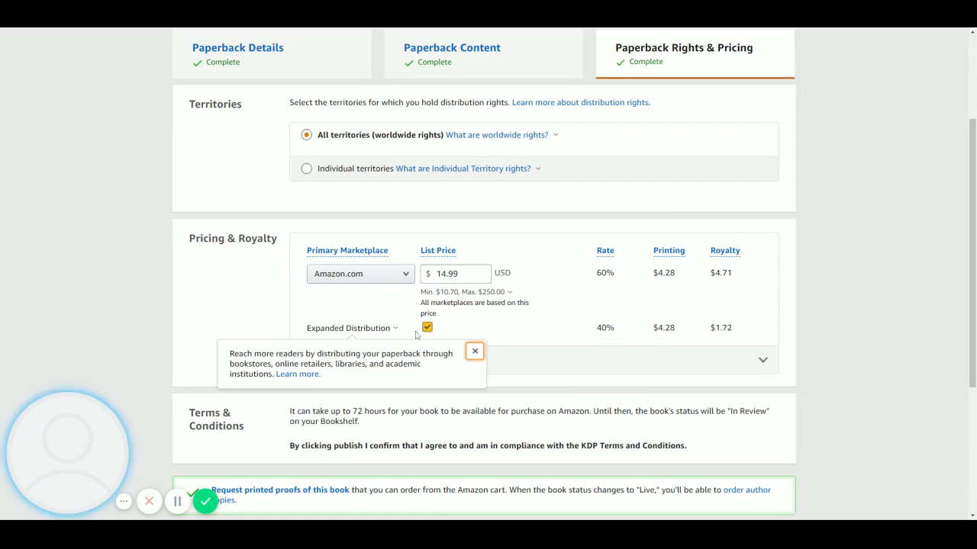
pyautogui.click(529, 332)
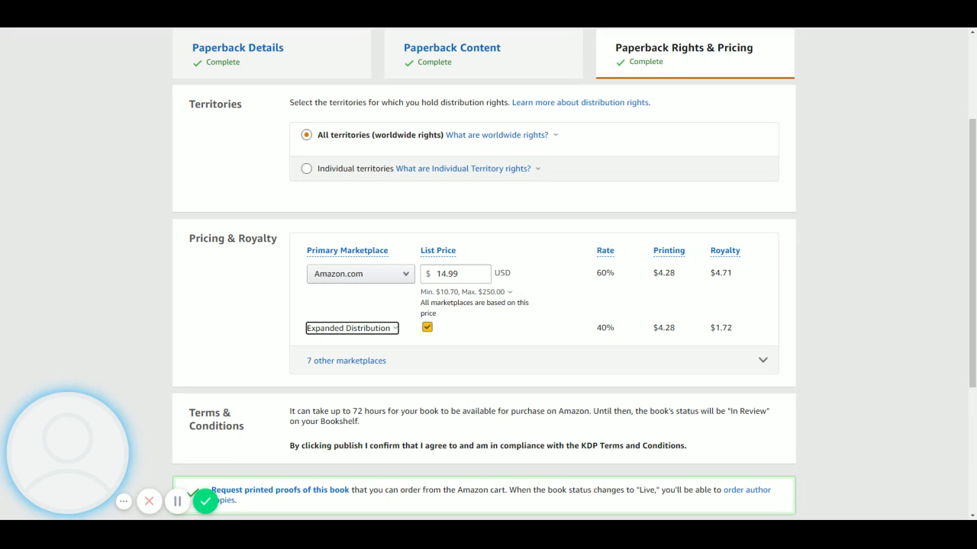
pyautogui.press('Return')
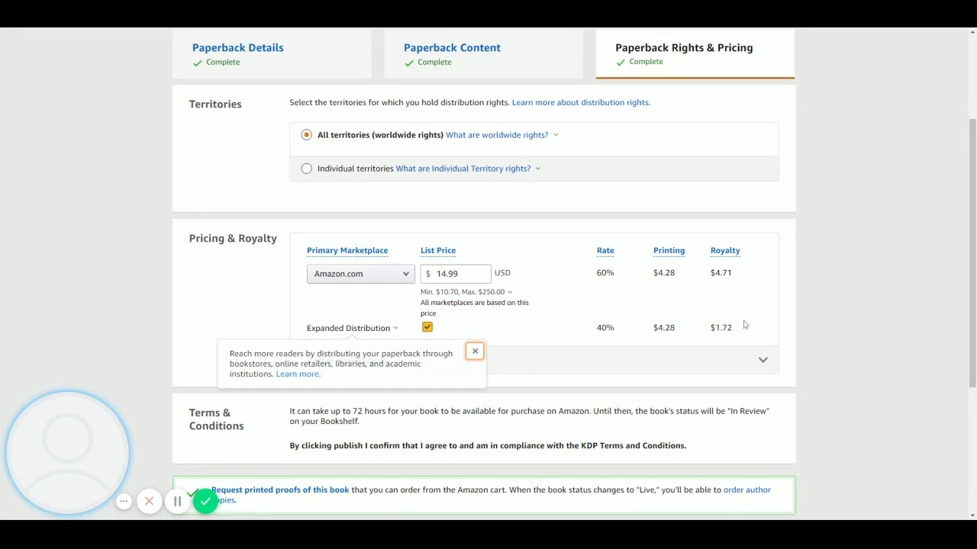
pyautogui.press('Return')
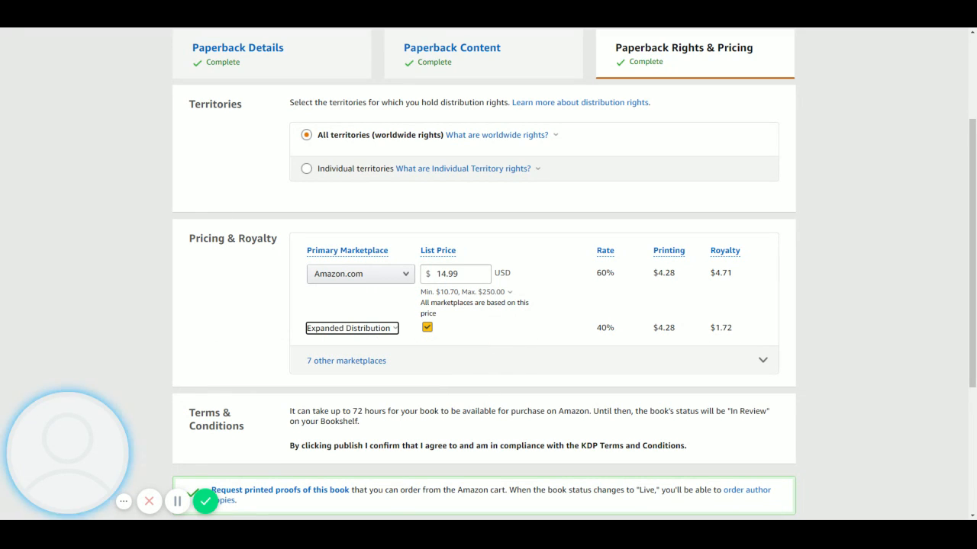
# - Request one printed proof copy from the Amazon.com marketplace, confirm the request, and return to the publishing options
pyautogui.scroll(-2, 685, 330)
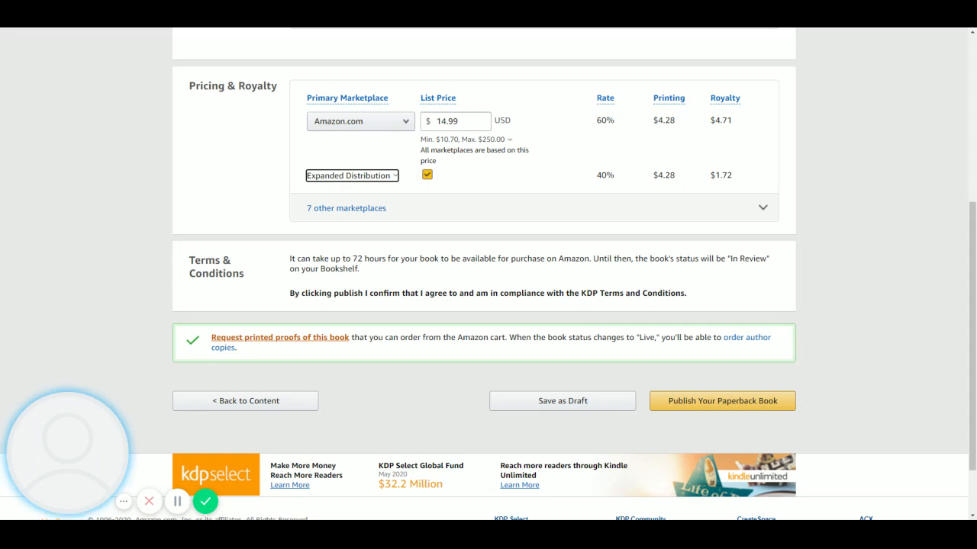
pyautogui.click(263, 342)
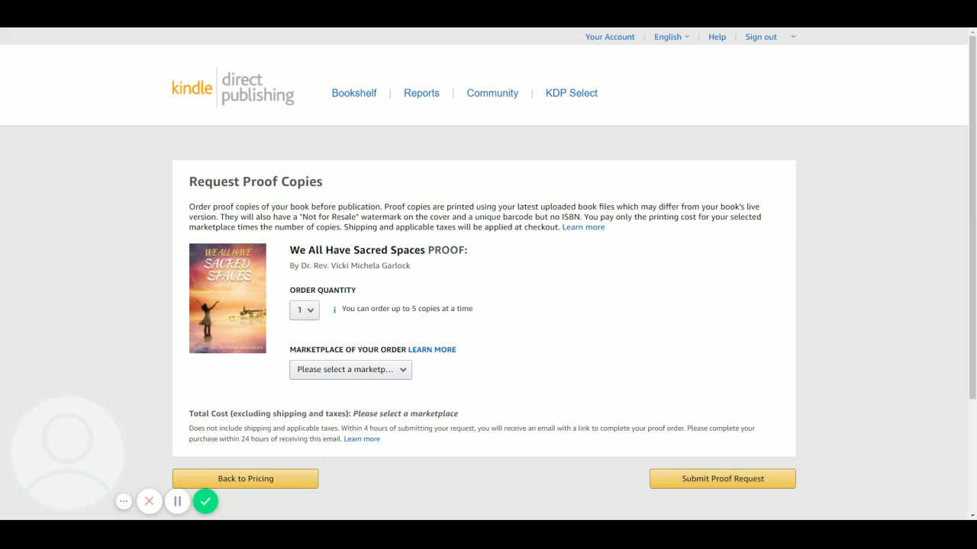
pyautogui.click(402, 377)
pyautogui.click(402, 388)
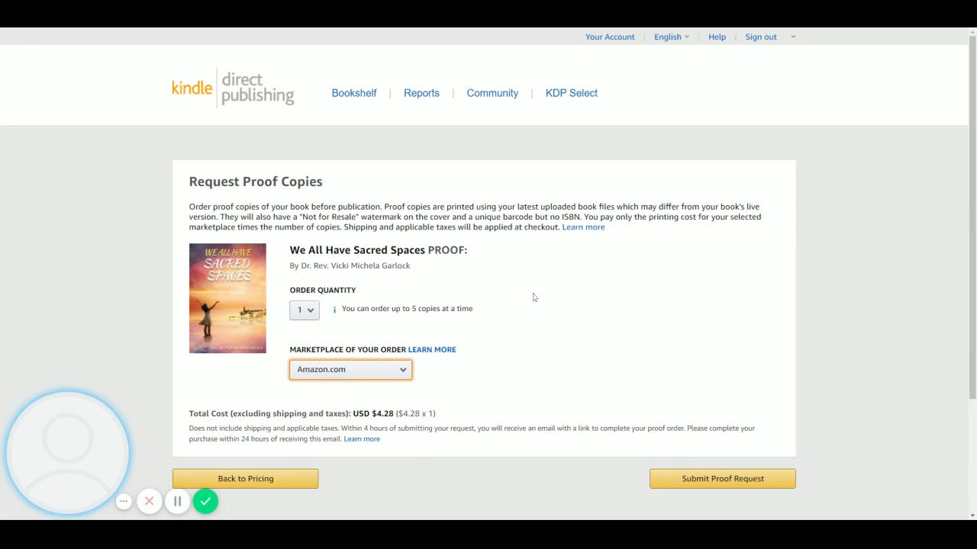
pyautogui.click(696, 479)
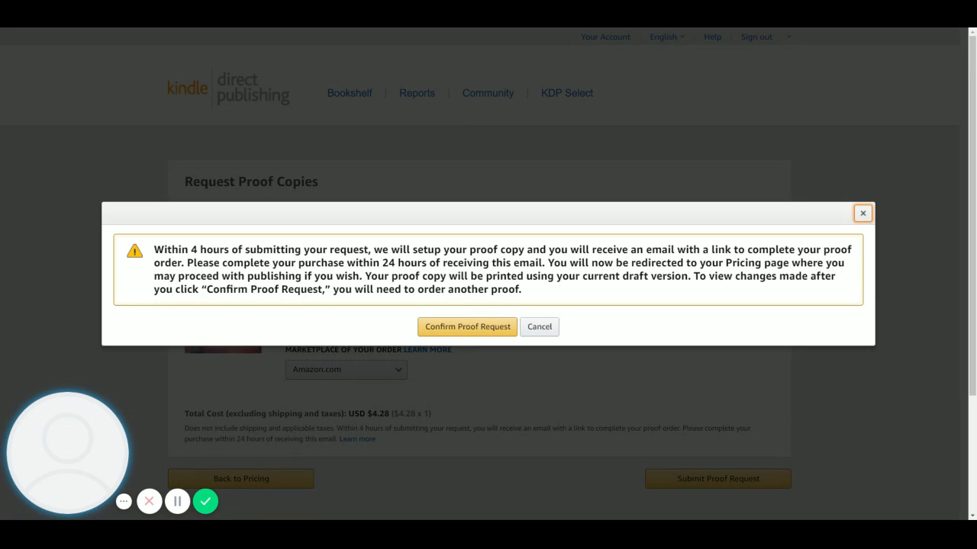
pyautogui.click(473, 328)
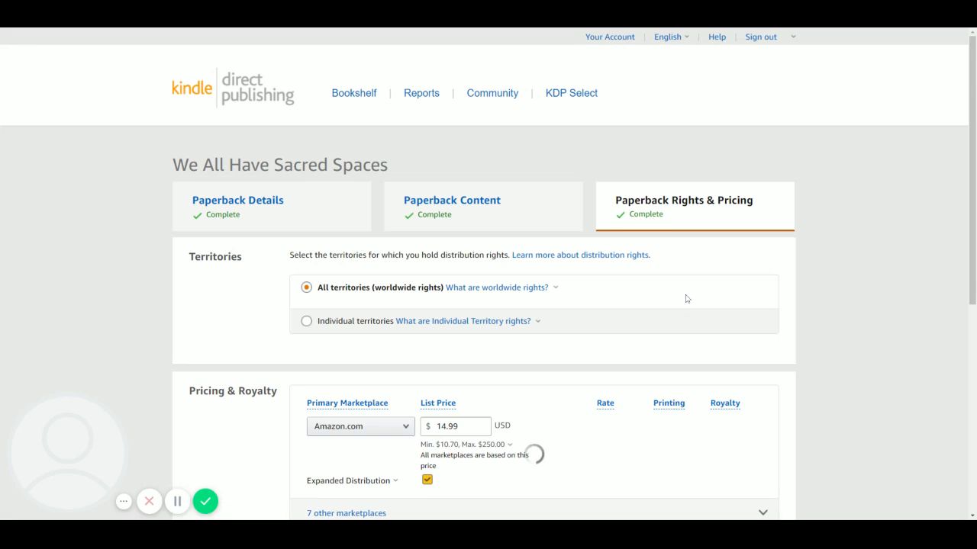
pyautogui.scroll(-5, 685, 298)
pyautogui.scroll(-1, 685, 298)
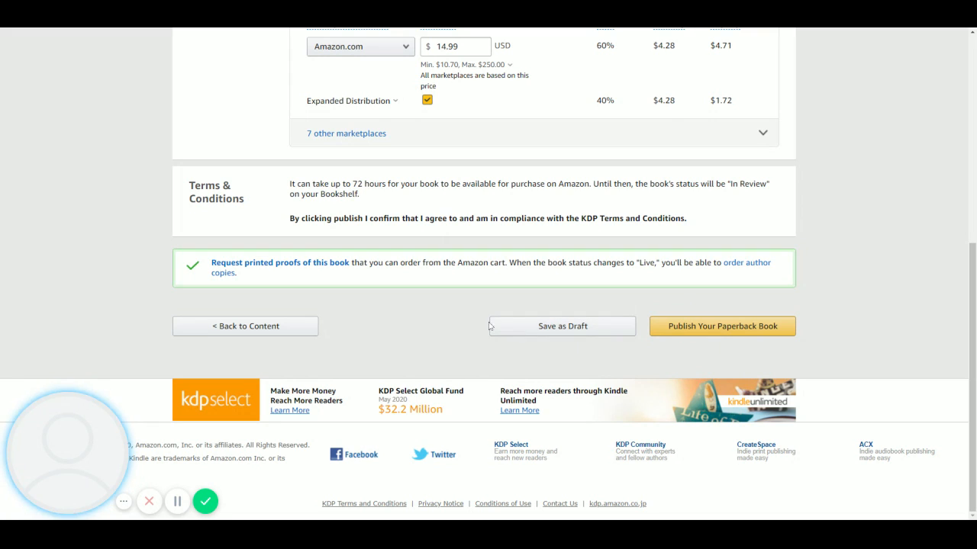
# - Save the paperback's rights and pricing as a draft and look back over the page
pyautogui.click(558, 336)
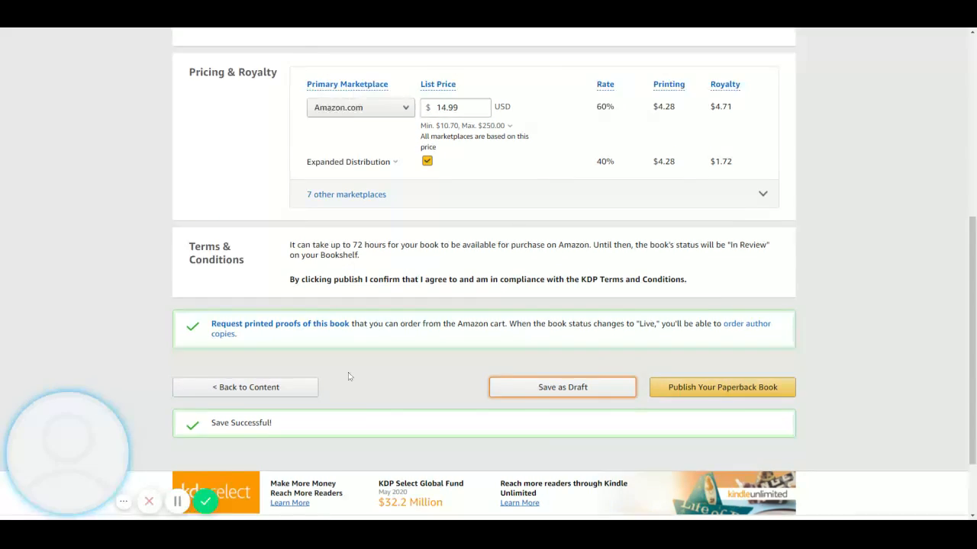
pyautogui.scroll(-4, 337, 340)
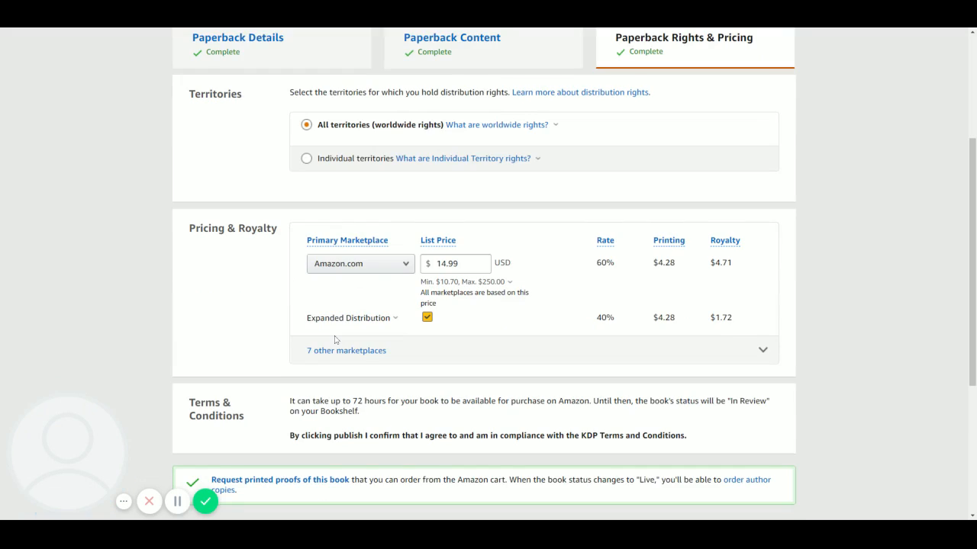
pyautogui.scroll(4, 337, 341)
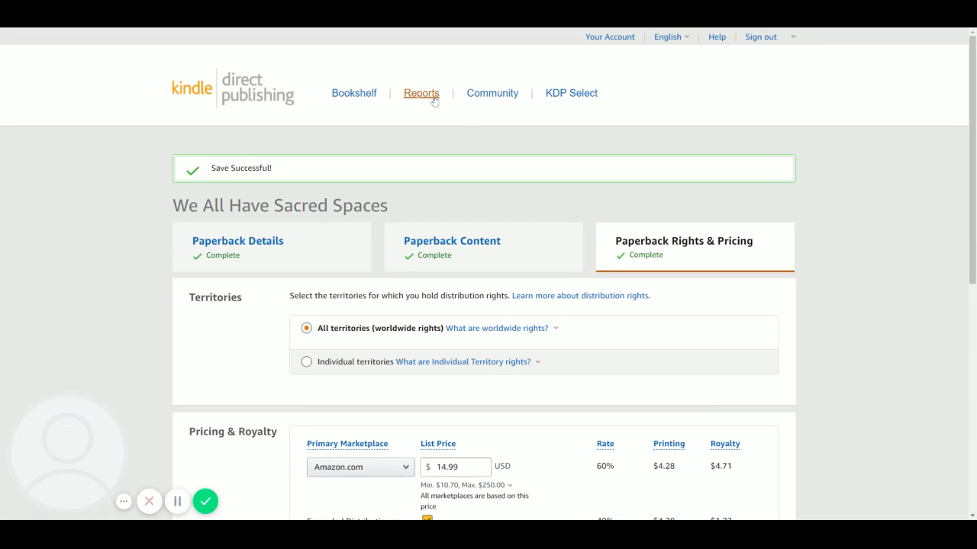
# - Open the Kindle Direct Publishing Community and look over its forum topics and recent announcements
pyautogui.click(492, 93)
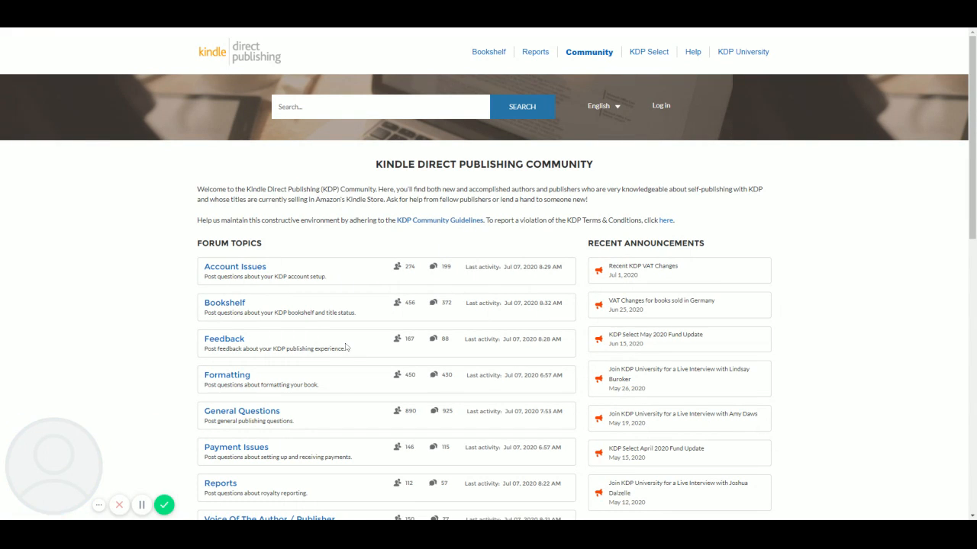
pyautogui.scroll(-2, 330, 347)
pyautogui.scroll(2, 329, 347)
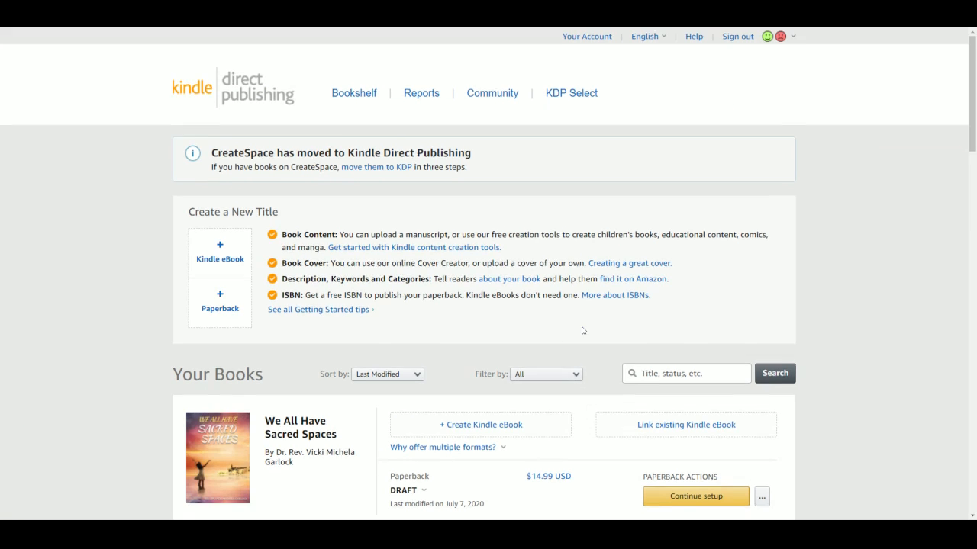
# - Look over the titles on the Bookshelf and read the explanation of offering multiple formats for We All Have Sacred Spaces
pyautogui.scroll(-7, 582, 331)
pyautogui.scroll(8, 576, 330)
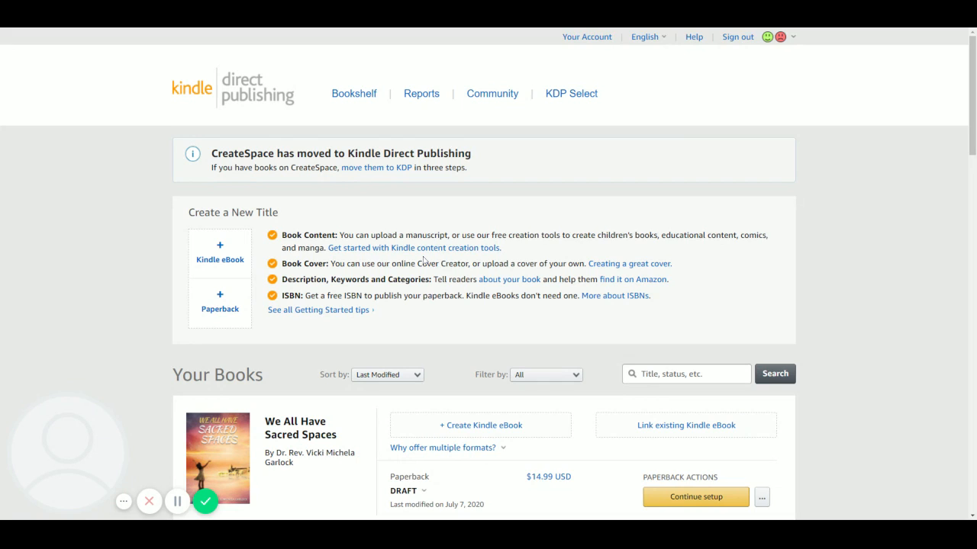
pyautogui.scroll(-1, 424, 261)
pyautogui.scroll(-1, 423, 261)
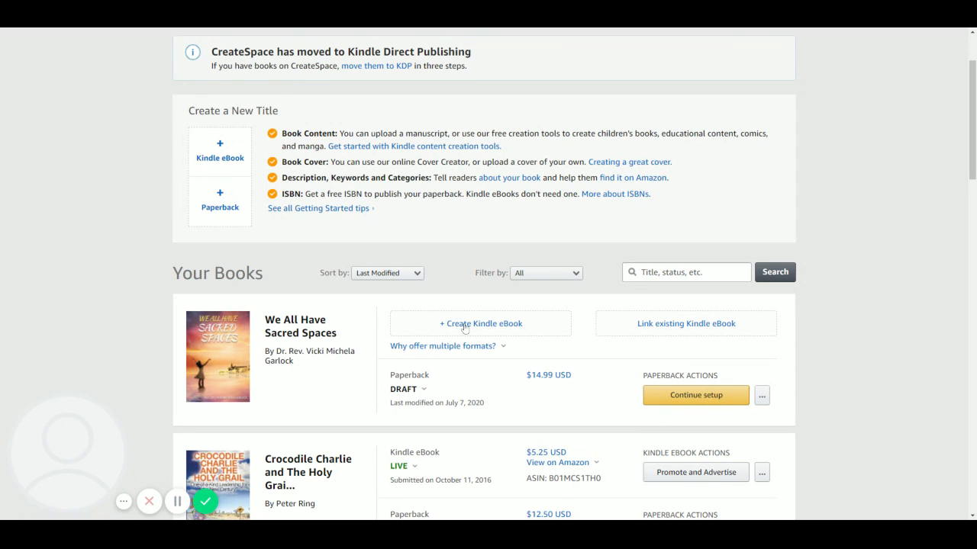
pyautogui.click(450, 345)
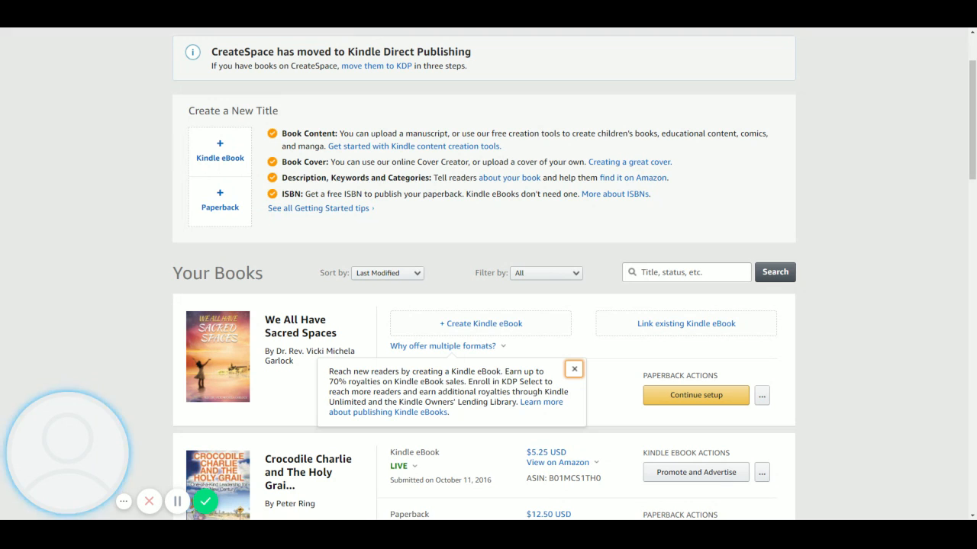
pyautogui.click(807, 337)
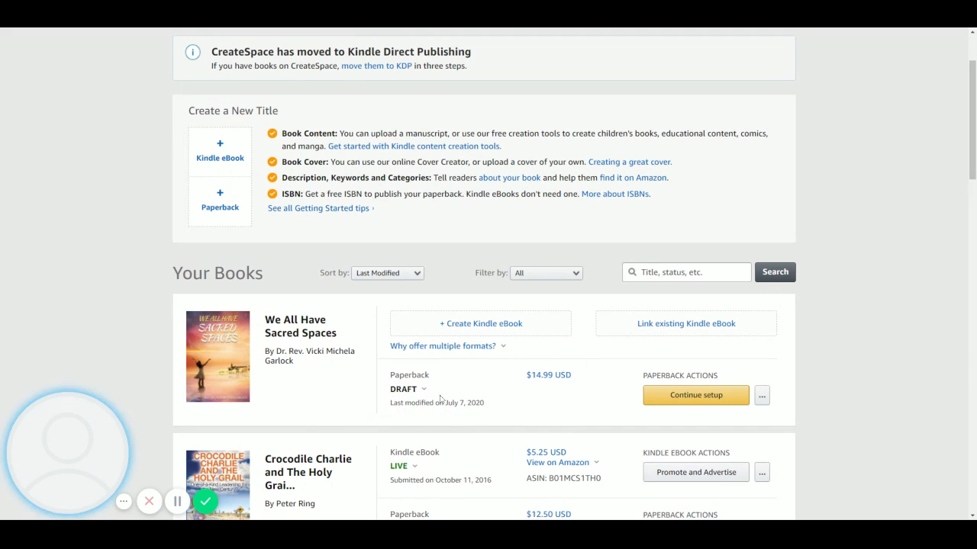
pyautogui.scroll(3, 440, 398)
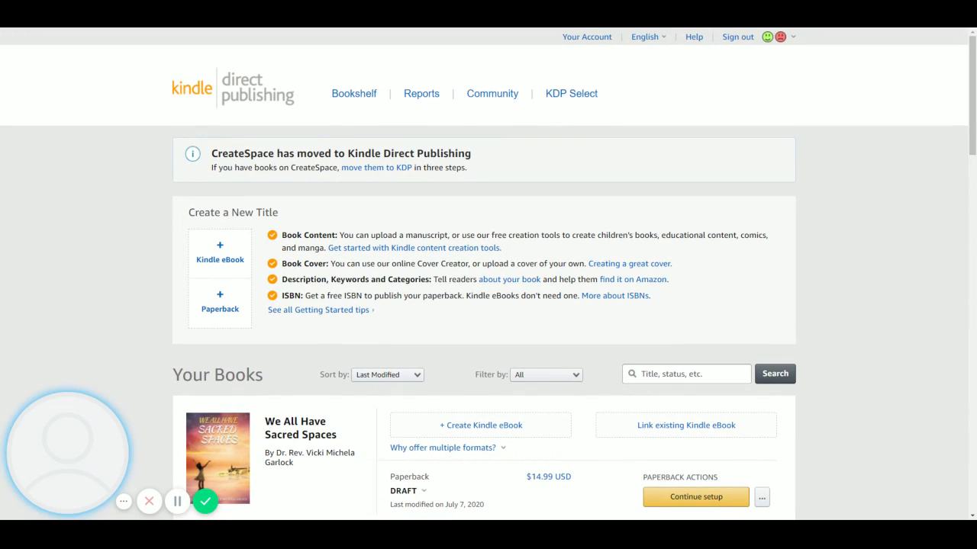